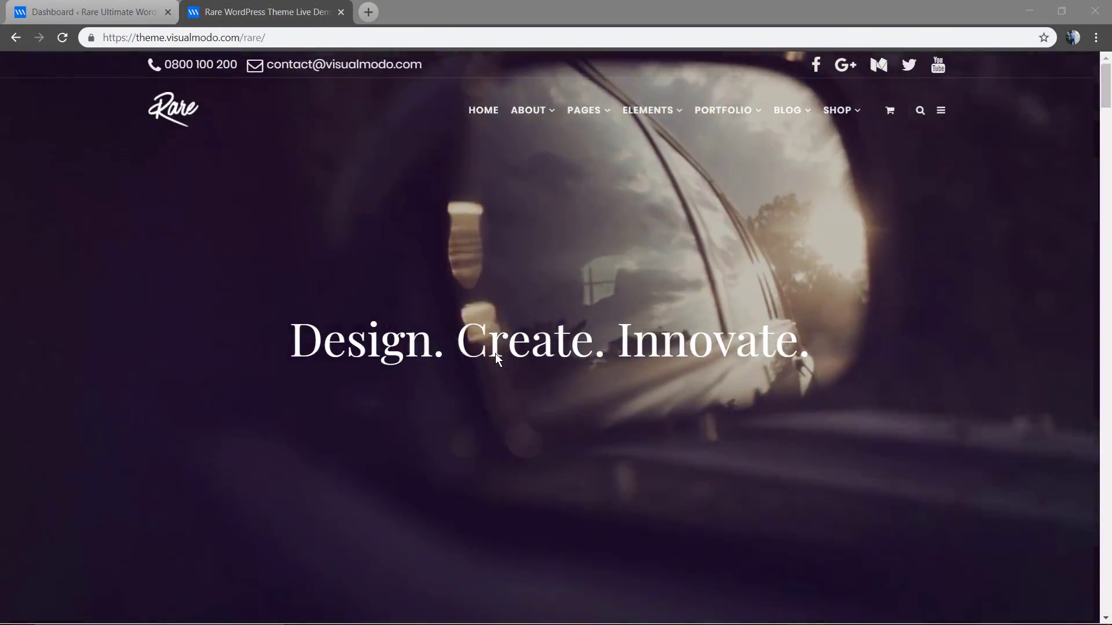
Step: Browse the Rare demo site's Elements menu and open the TextType Effect demo page
scroll(495, 353, "down", 6)
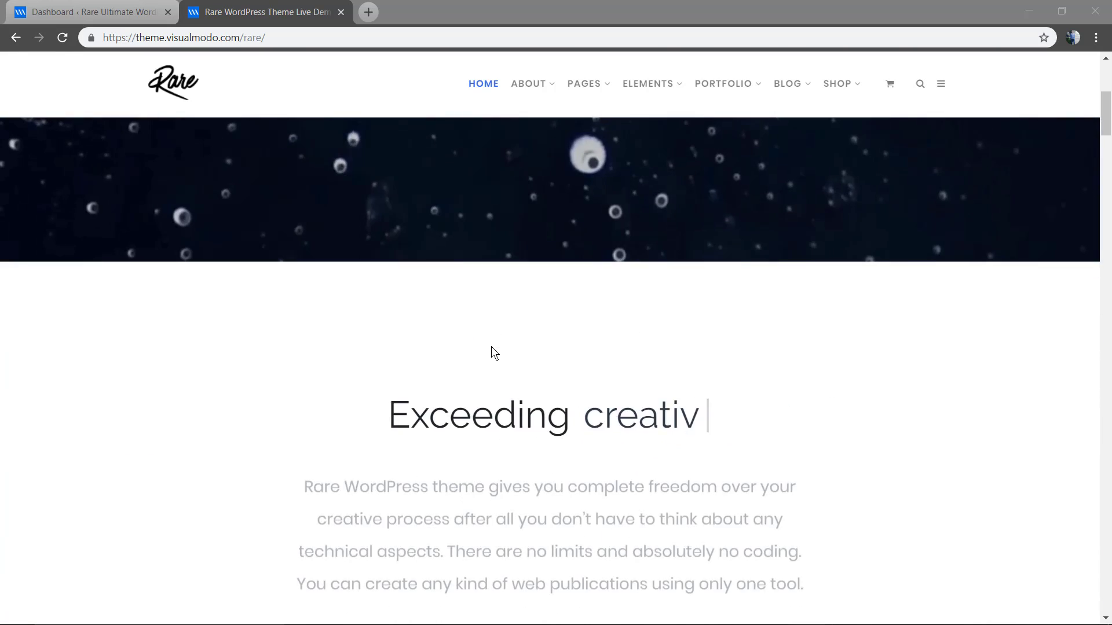
scroll(491, 347, "down", 4)
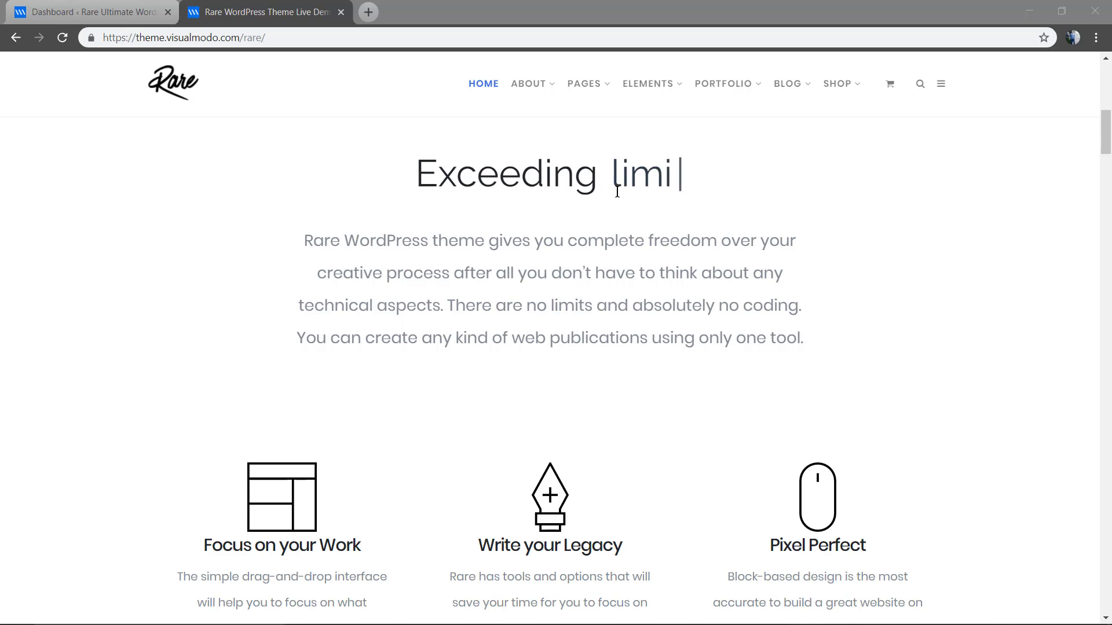
mouse_move(645, 101)
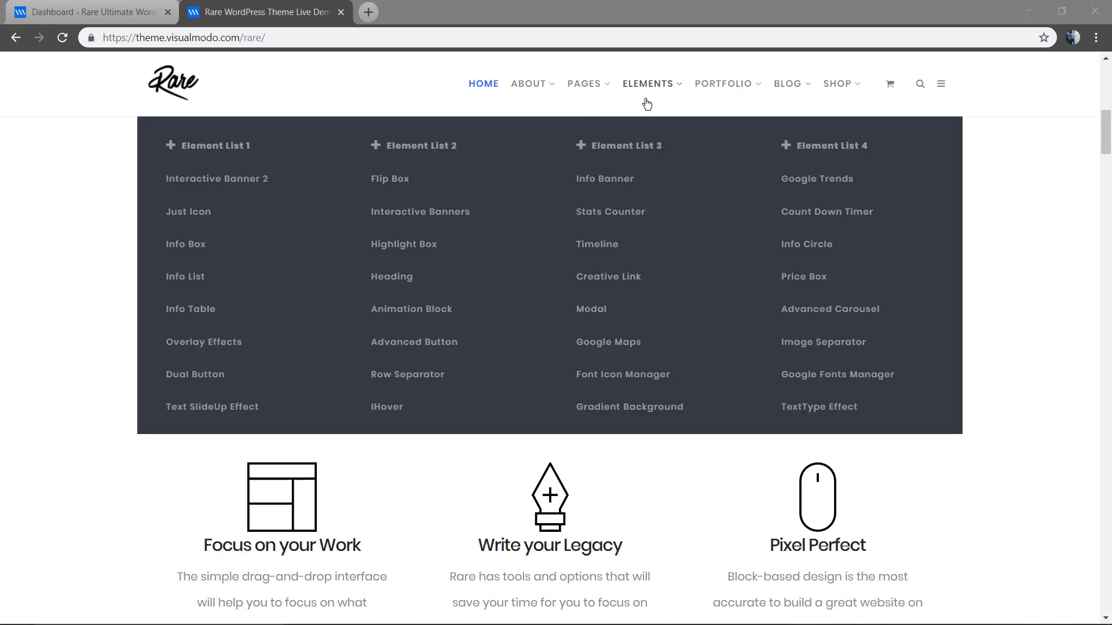
left_click(809, 410)
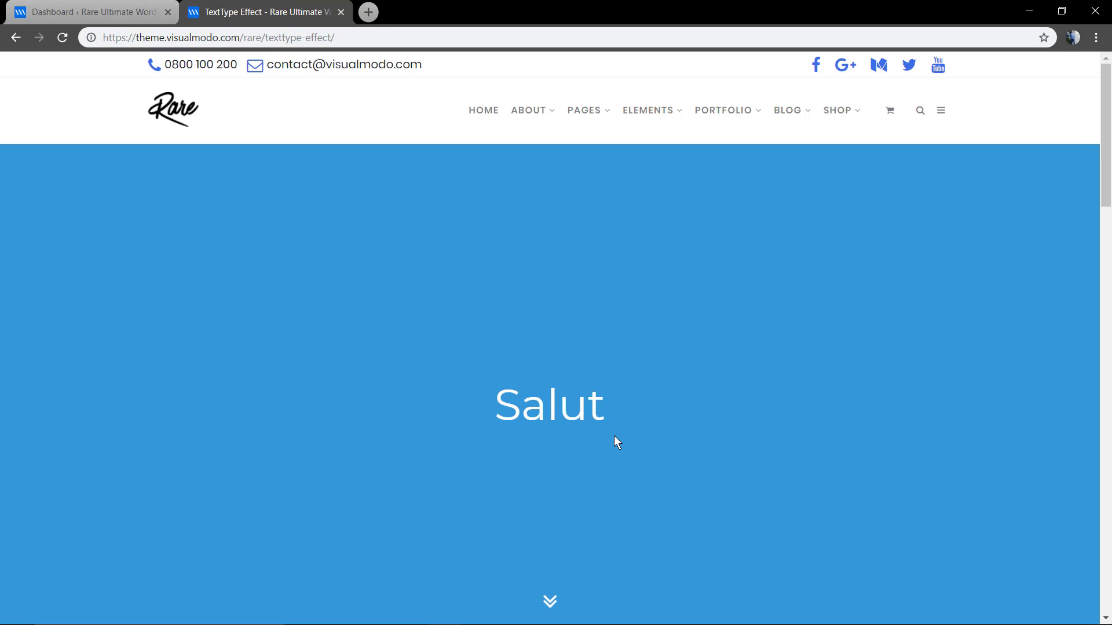
Step: Look through the animated TextType headline demos, then return to the WordPress Dashboard tab
scroll(613, 434, "down", 2)
scroll(607, 406, "down", 10)
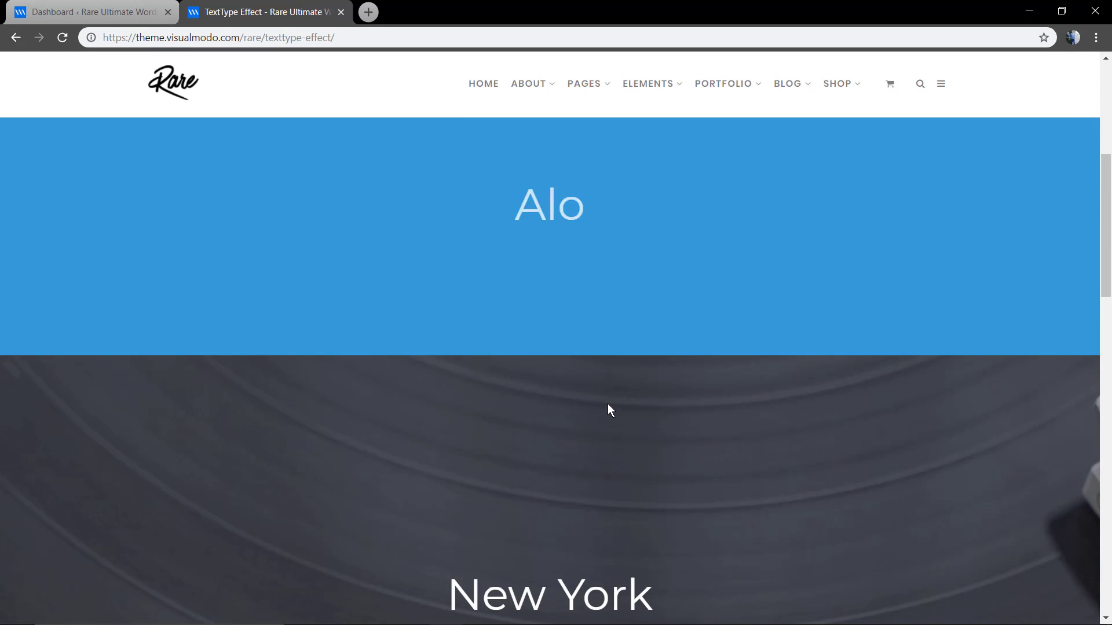
scroll(528, 311, "up", 2)
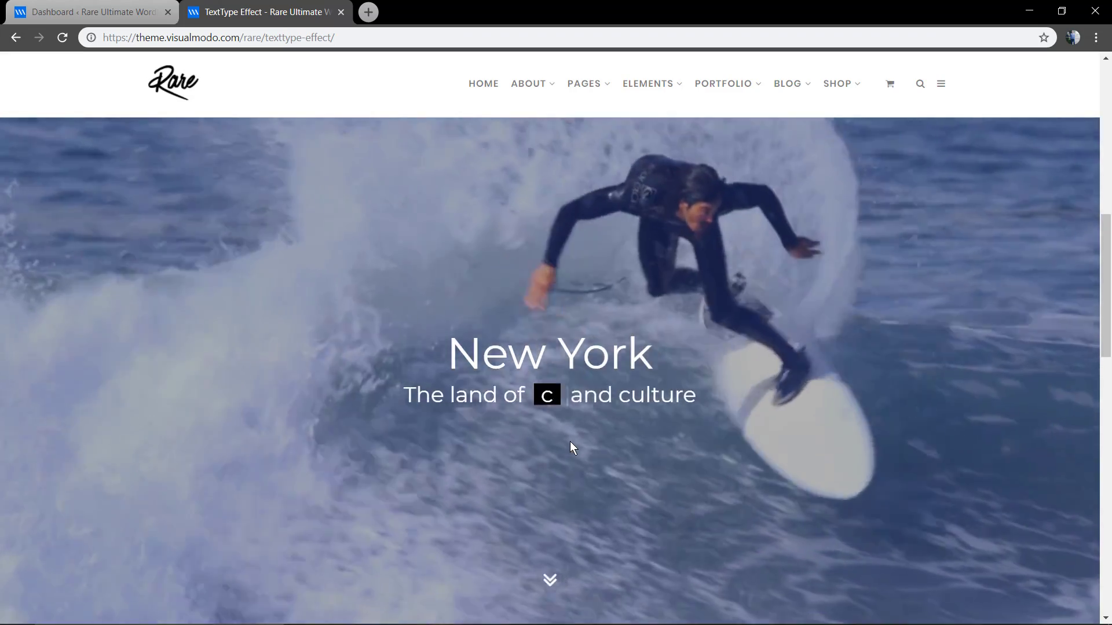
scroll(570, 441, "down", 9)
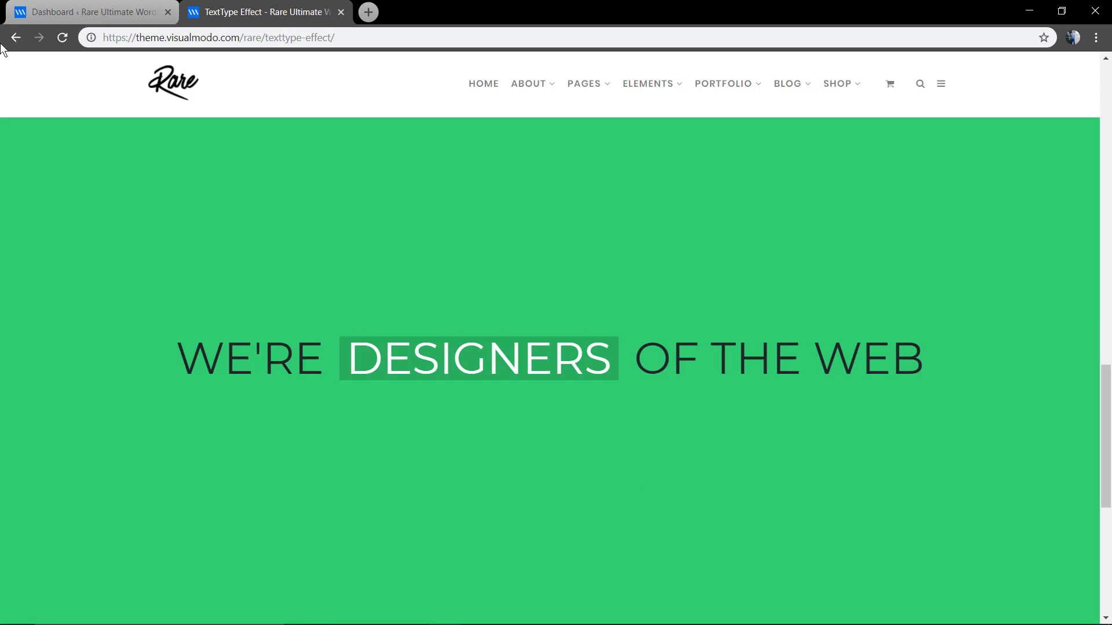
left_click(96, 10)
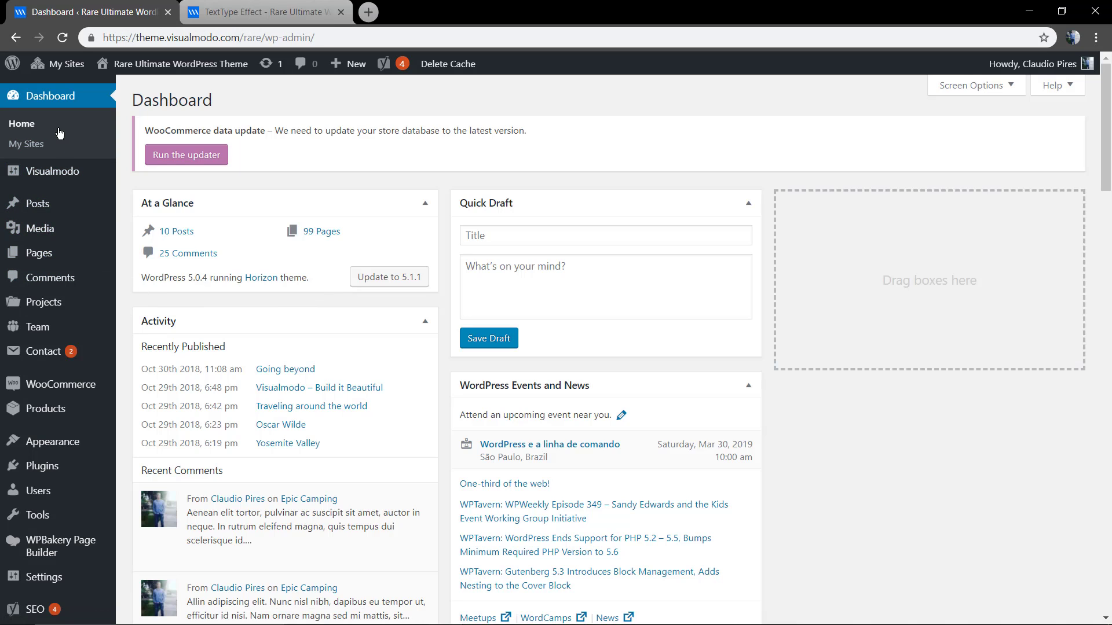
Step: Create a new page titled 'Text Type Effect' with the WPBakery Backend Editor enabled
left_click(174, 276)
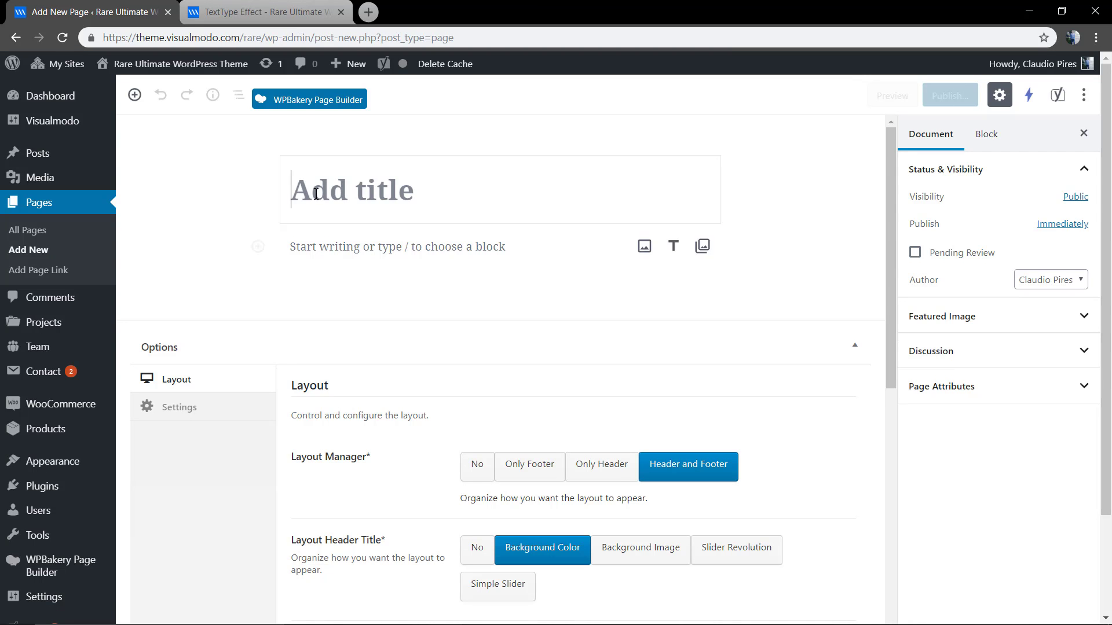
left_click(350, 101)
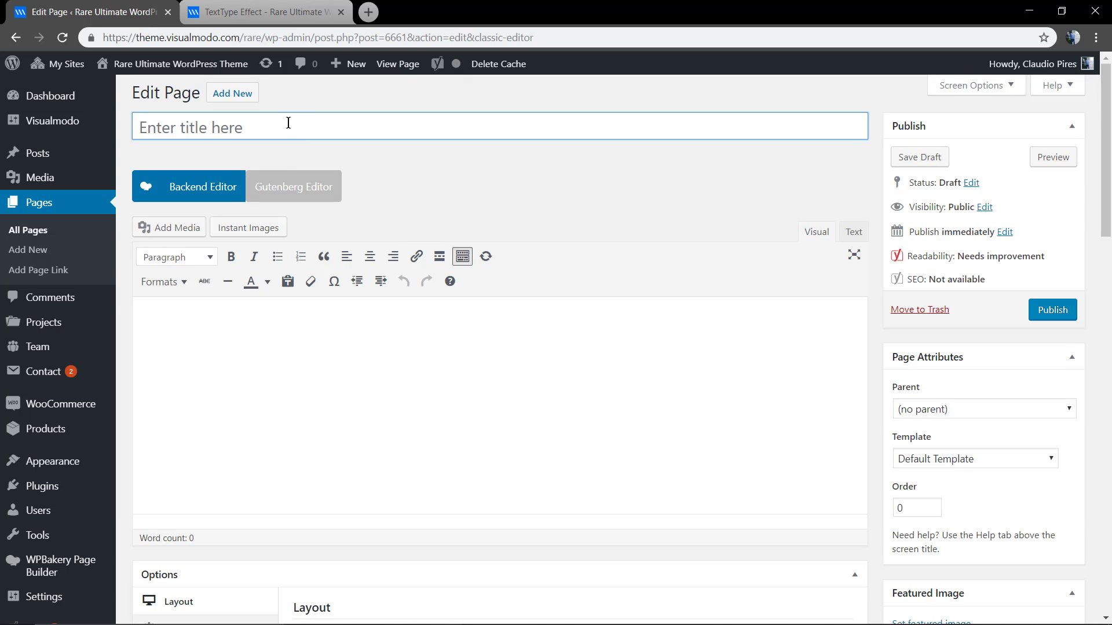
type("Text")
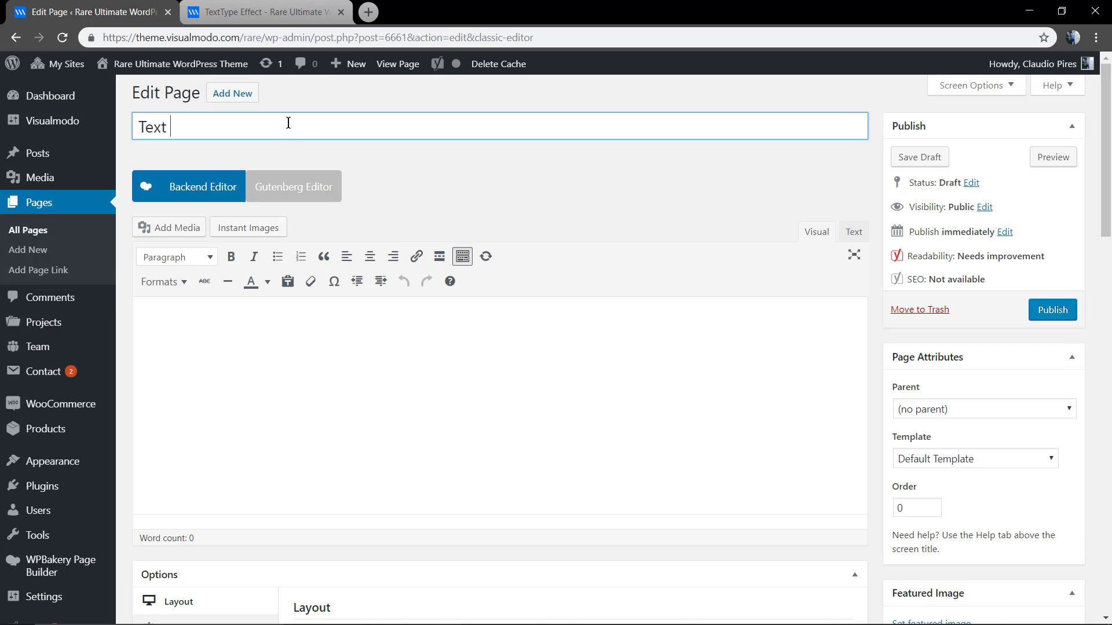
type(" Type Effect")
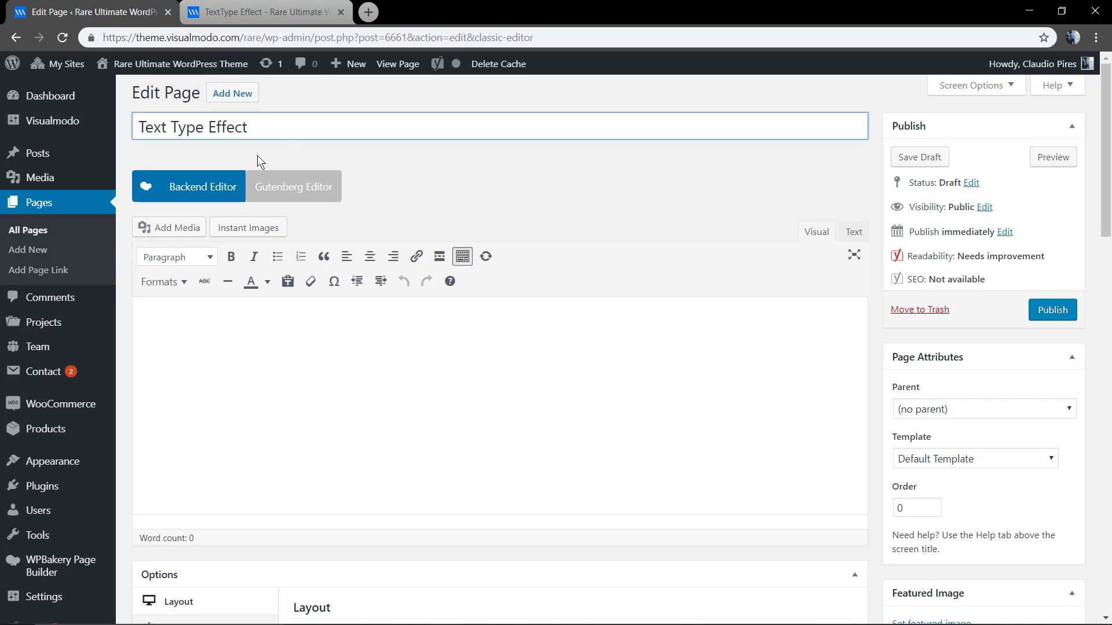
left_click(191, 188)
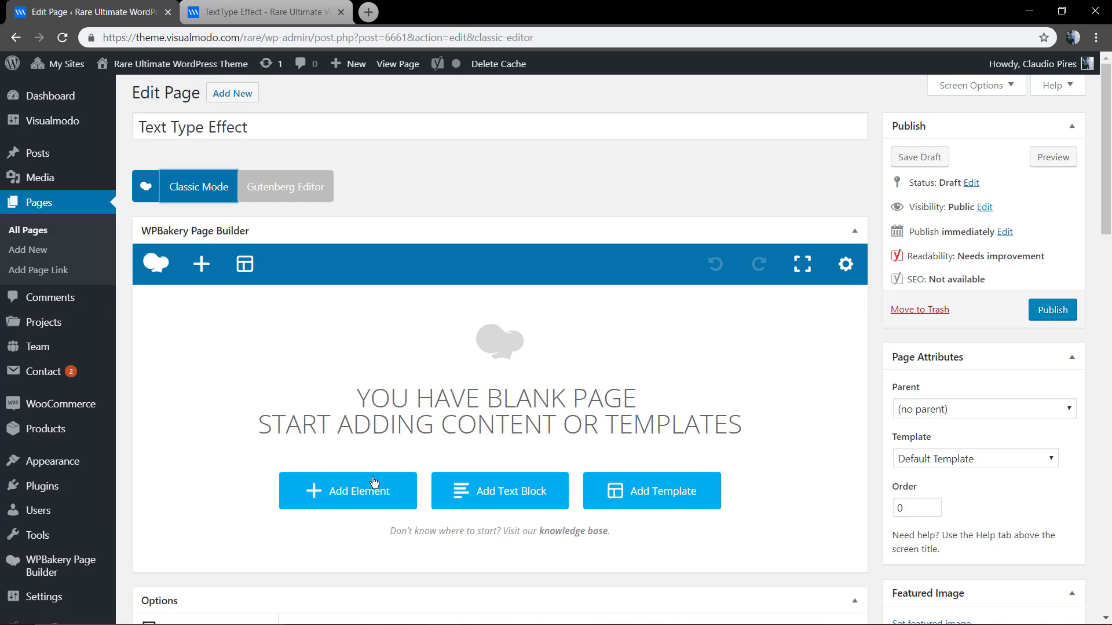
Step: Search the element picker for 'Fanc' and list the Ultimate VC Addons elements
left_click(374, 486)
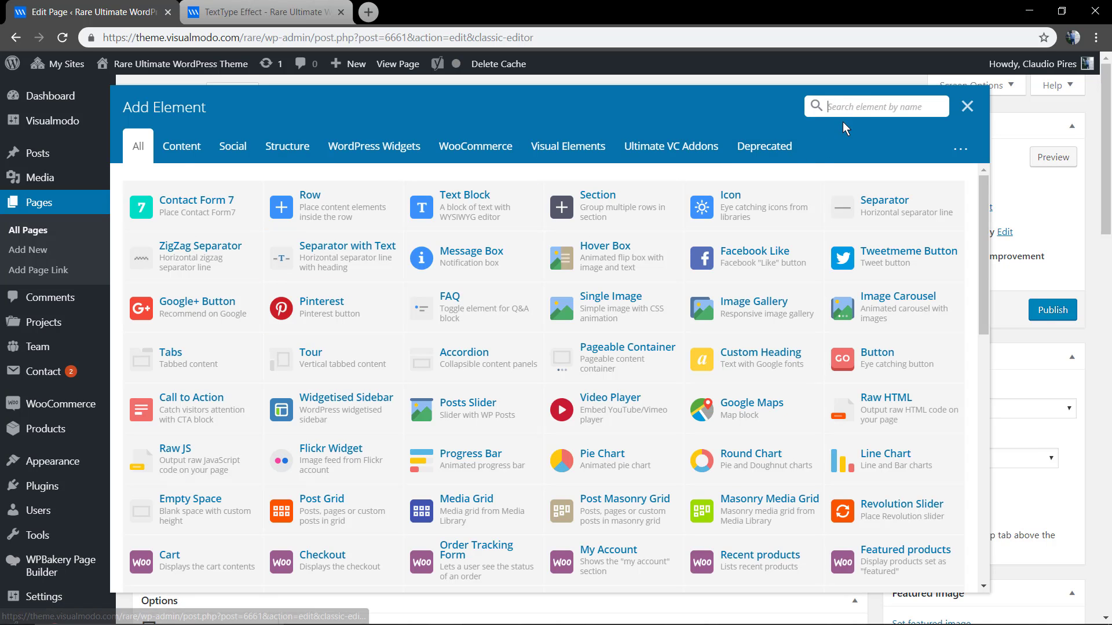
type("Fancy")
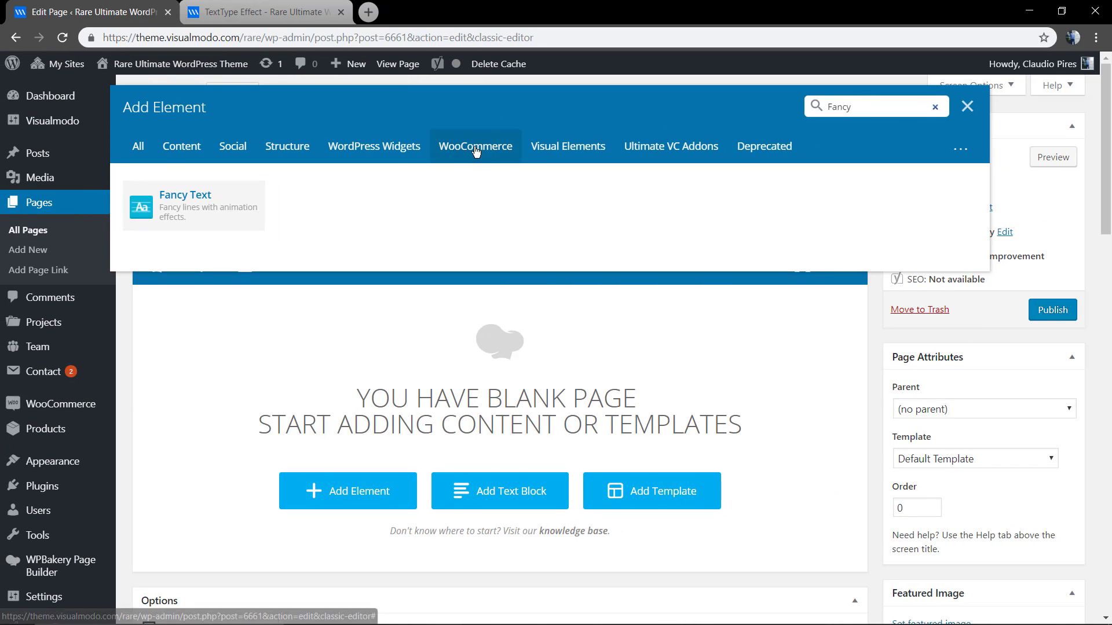
left_click(655, 148)
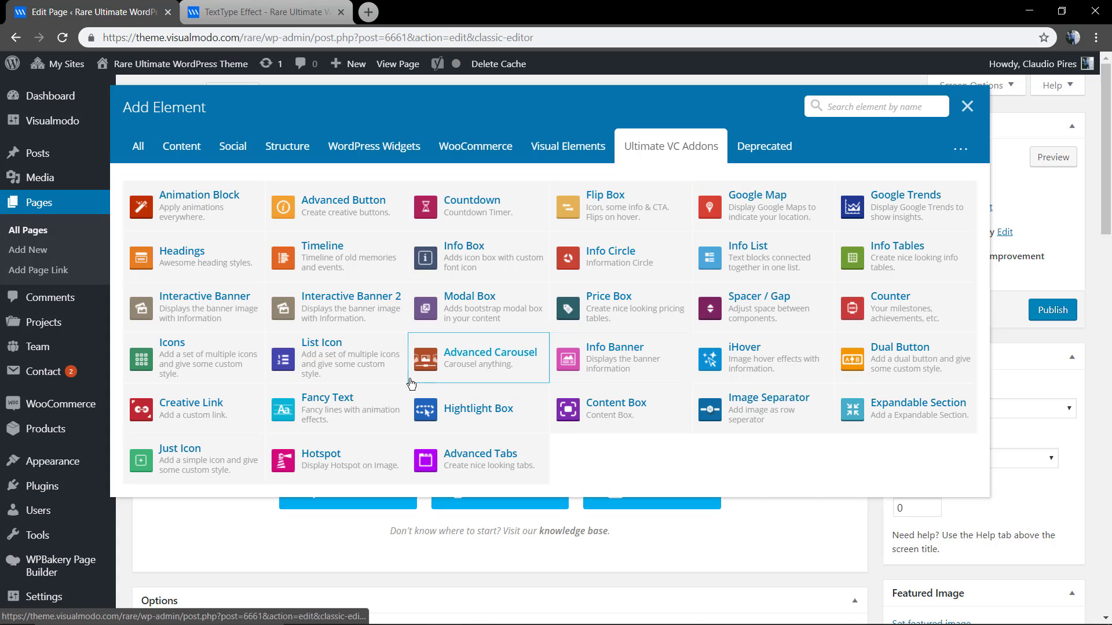
Step: Add a Fancy Text element and set its prefix to 'Designed For'
left_click(334, 409)
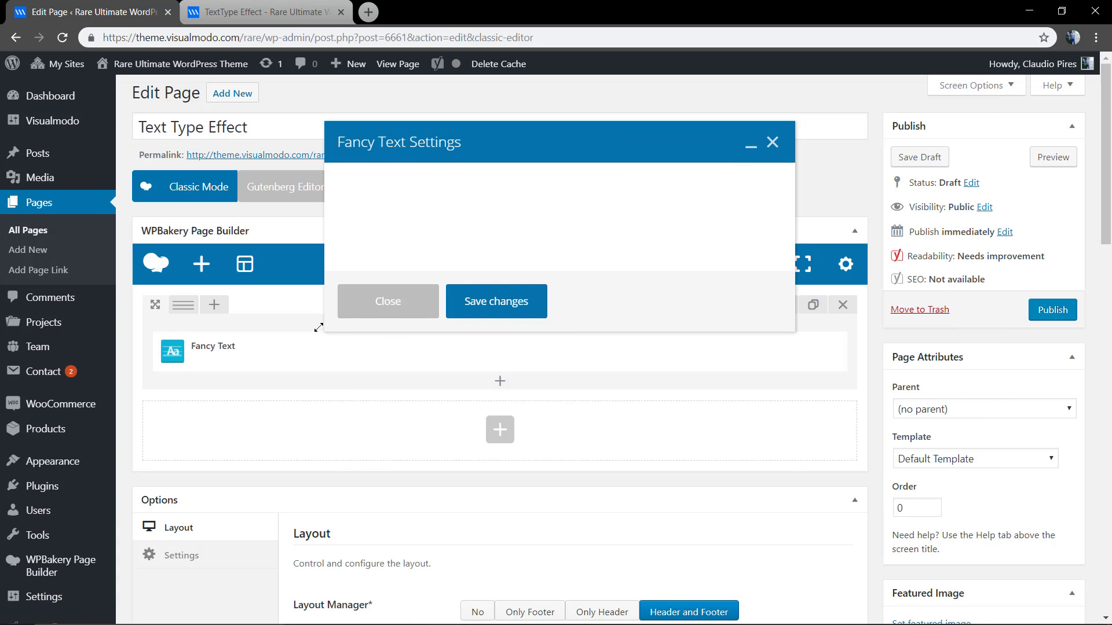
left_click(429, 241)
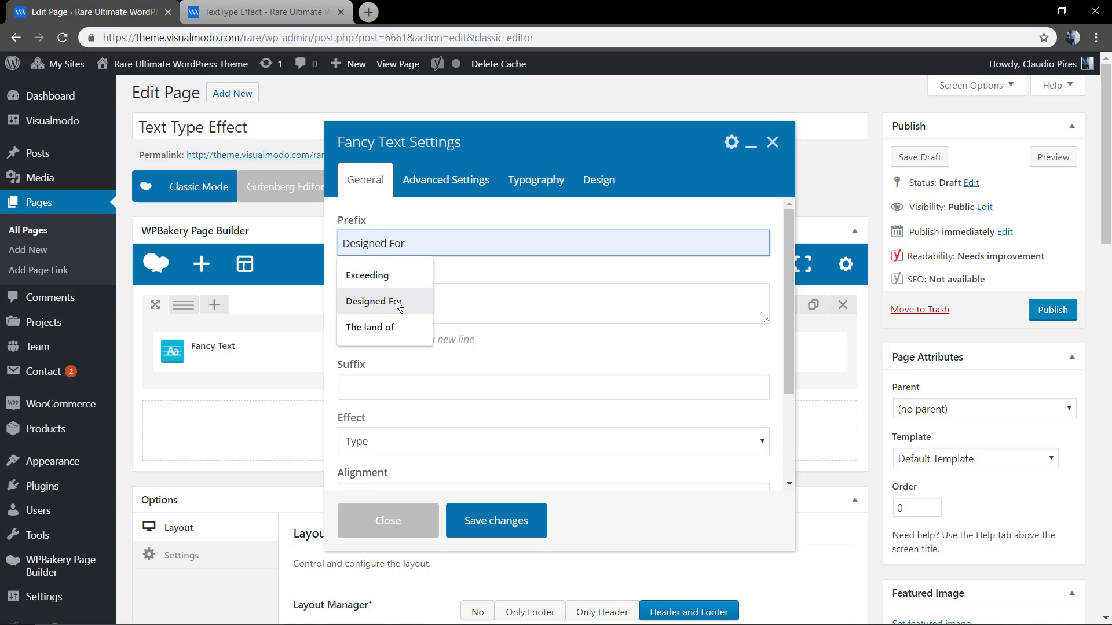
left_click(425, 301)
Step: Enter the rotating words you, people, business and company on separate lines, then save
left_click(405, 299)
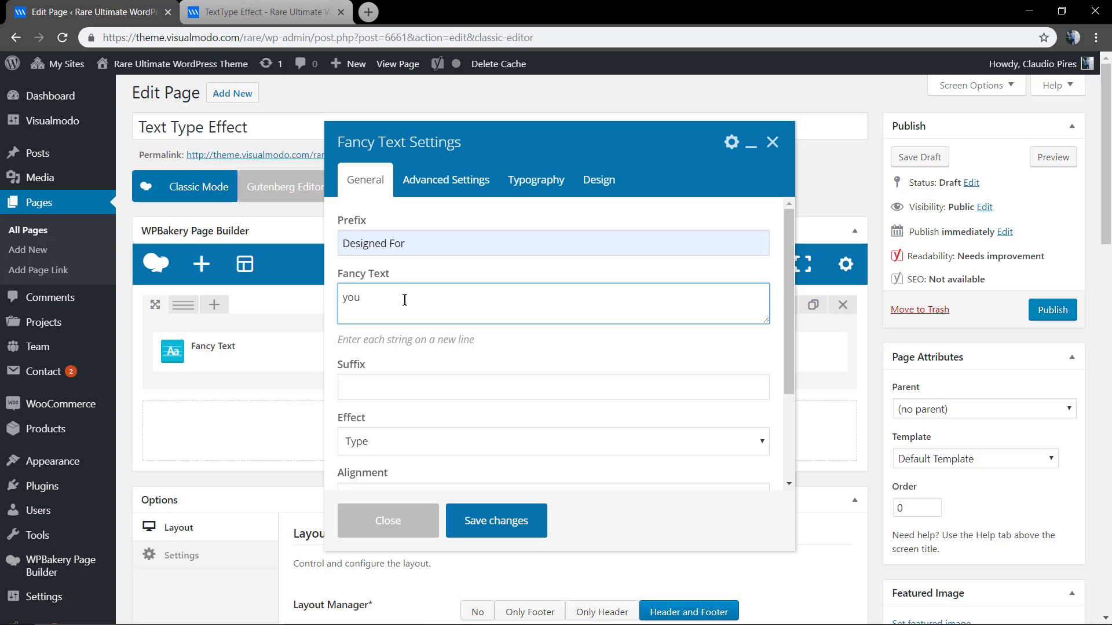
type("you people")
key("Return")
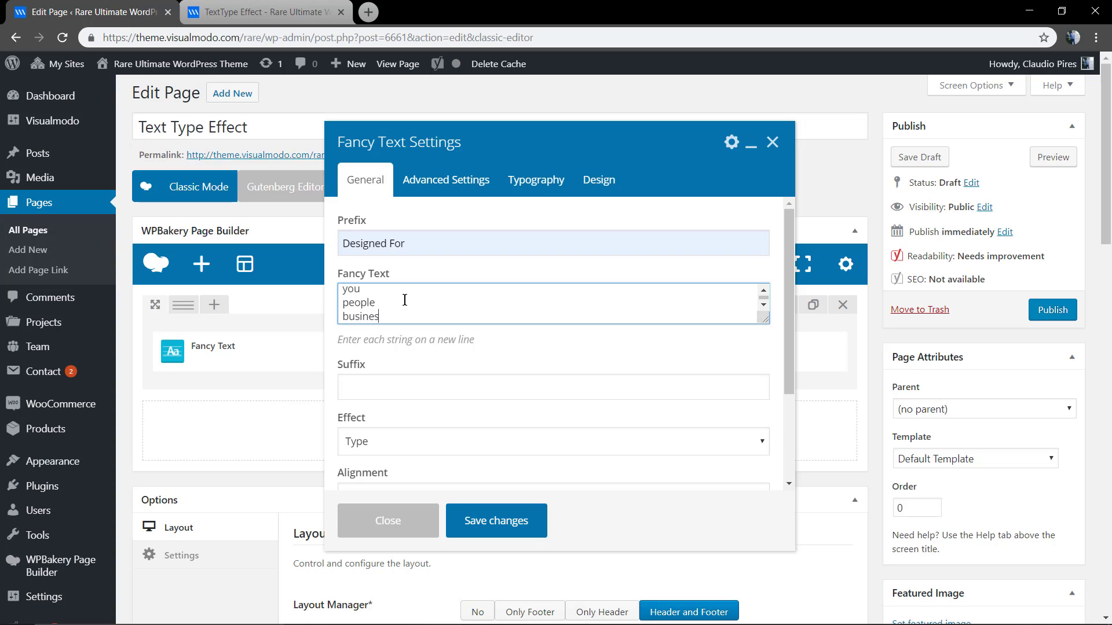
type("business")
key("Return")
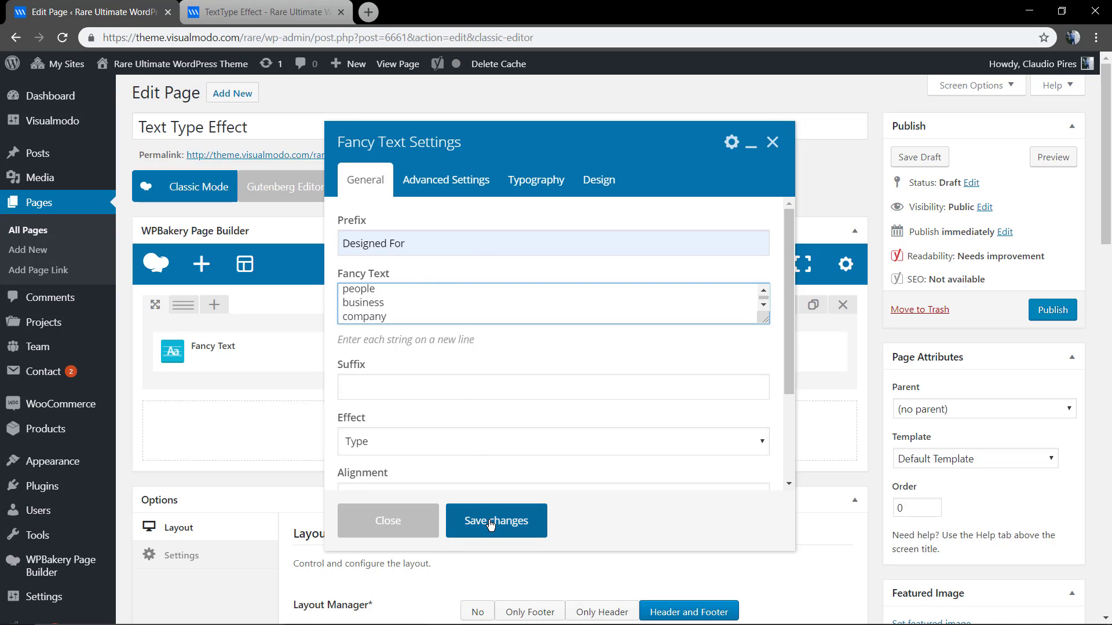
left_click(441, 241)
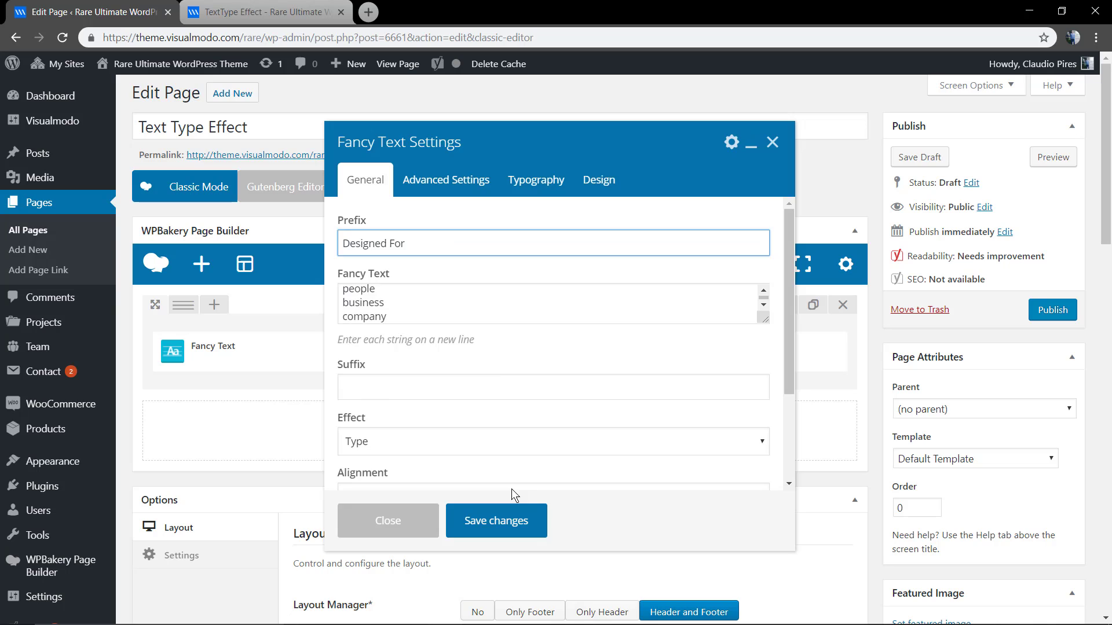
left_click(501, 524)
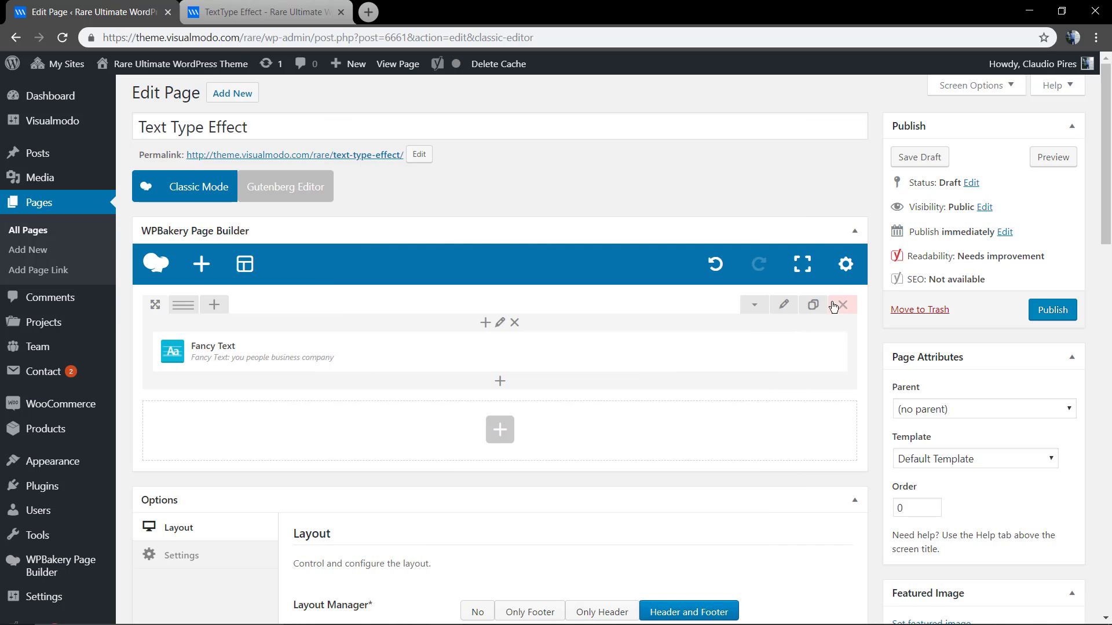
Step: Make the Fancy Text row a full height row, preview it, and return to the editor
left_click(783, 305)
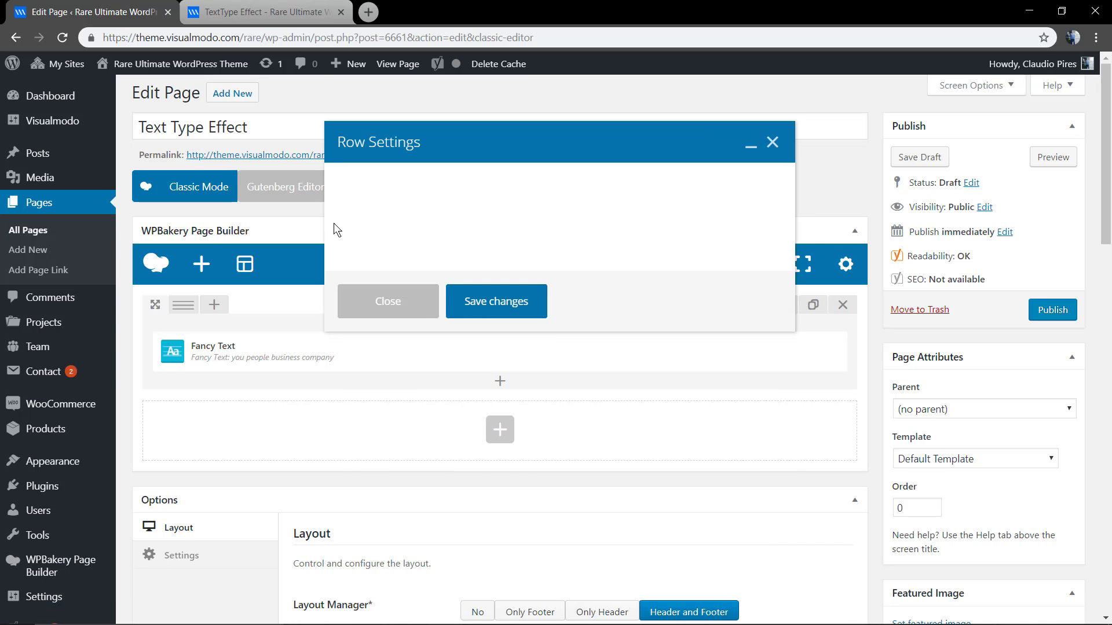
left_click(432, 187)
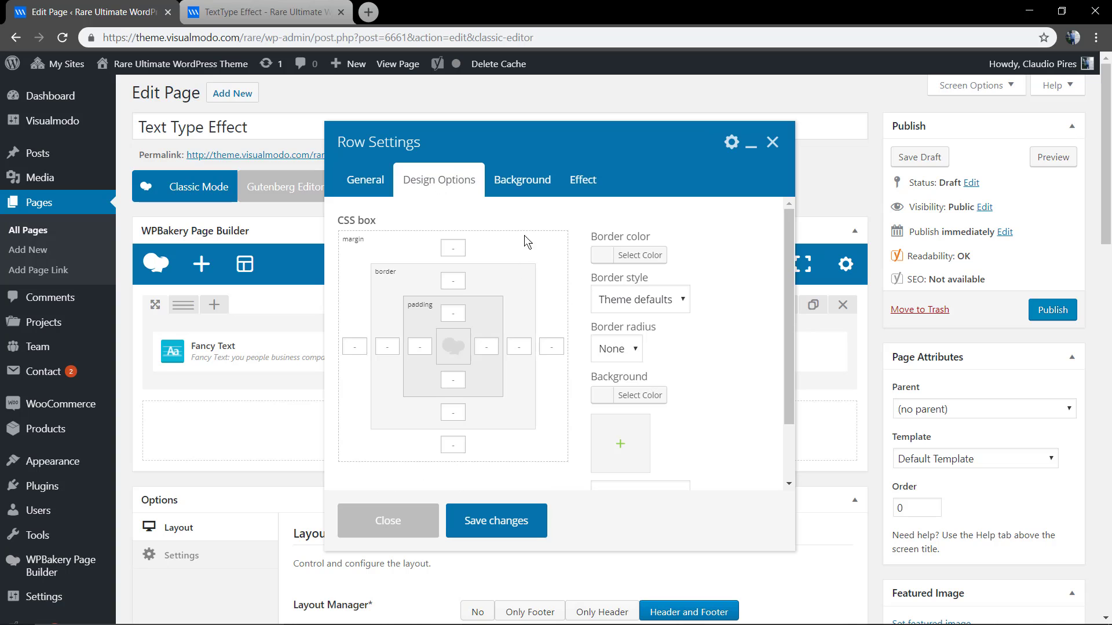
left_click(367, 189)
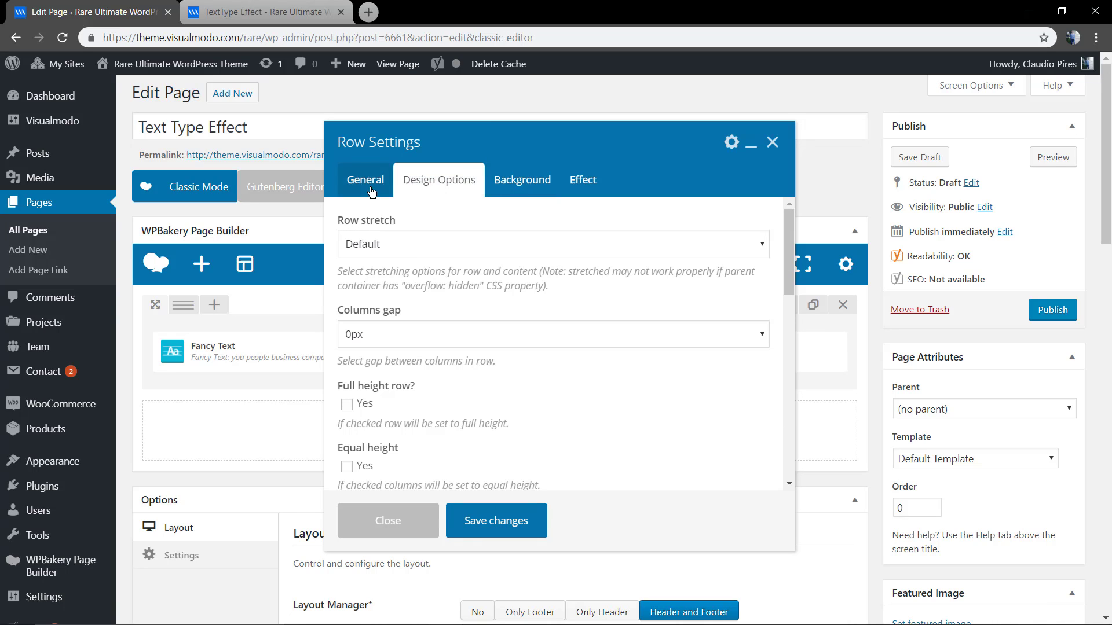
left_click(365, 406)
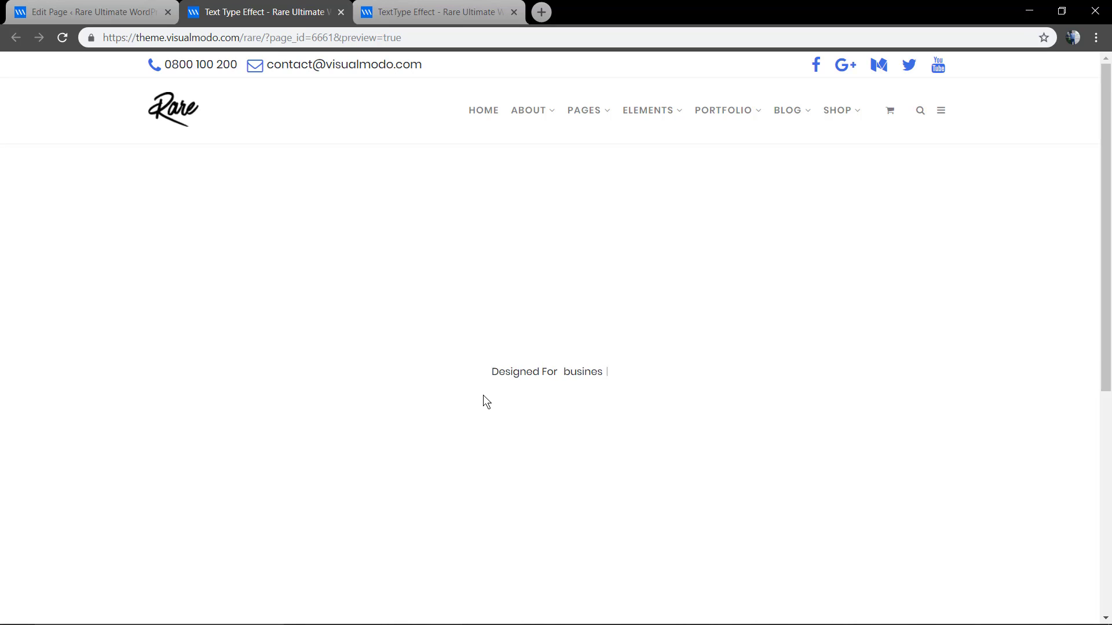
left_click(93, 11)
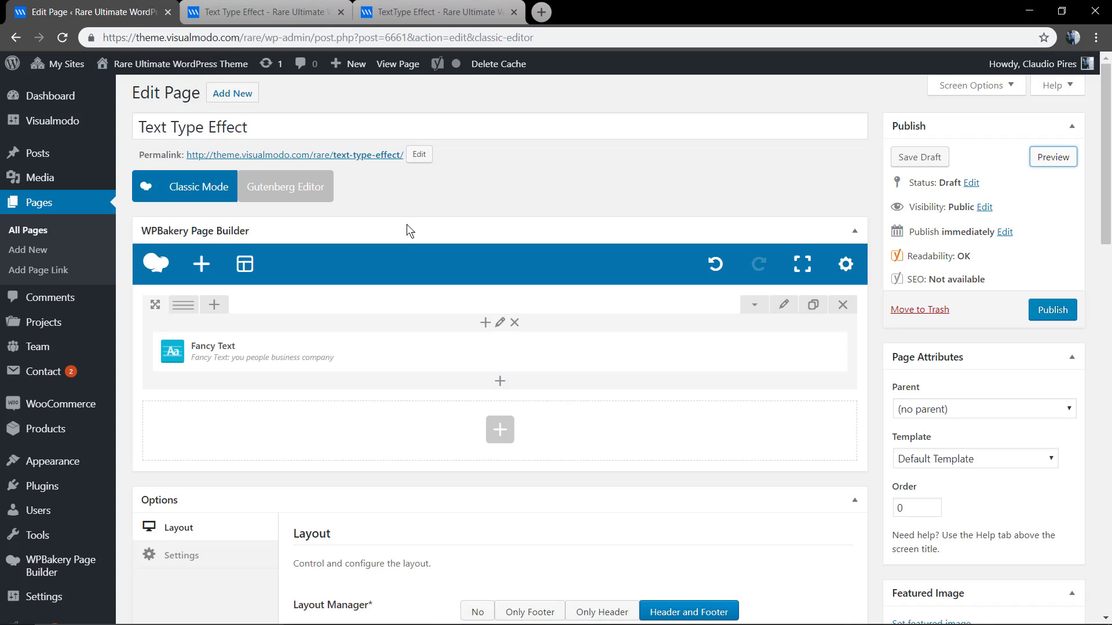
Step: In the Fancy Text settings, keep the animation effect set to Type
left_click(513, 352)
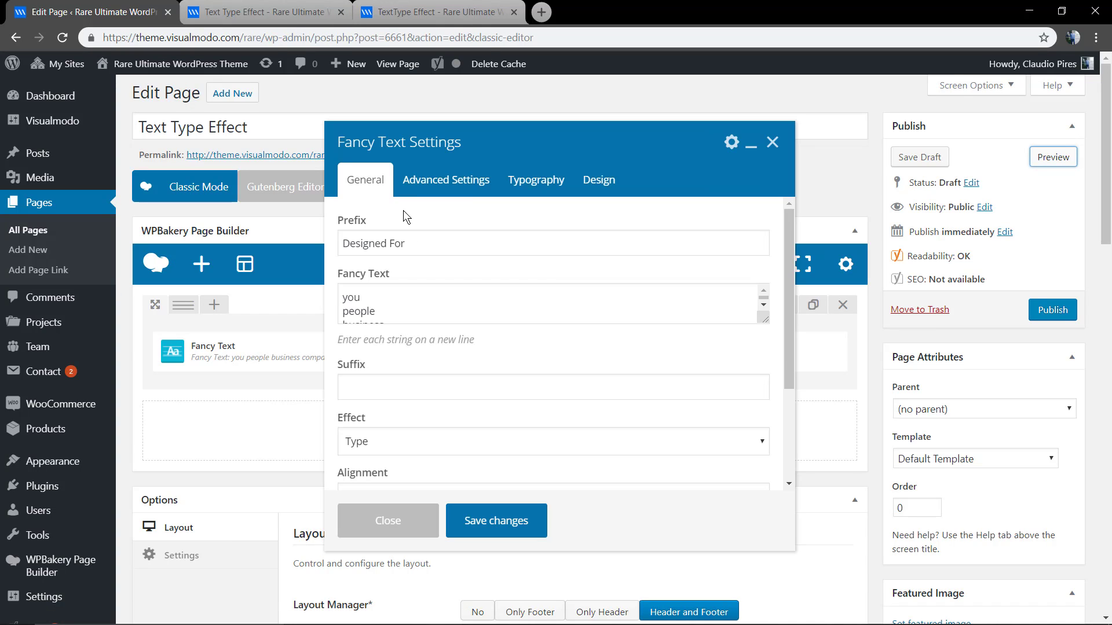
left_click(444, 243)
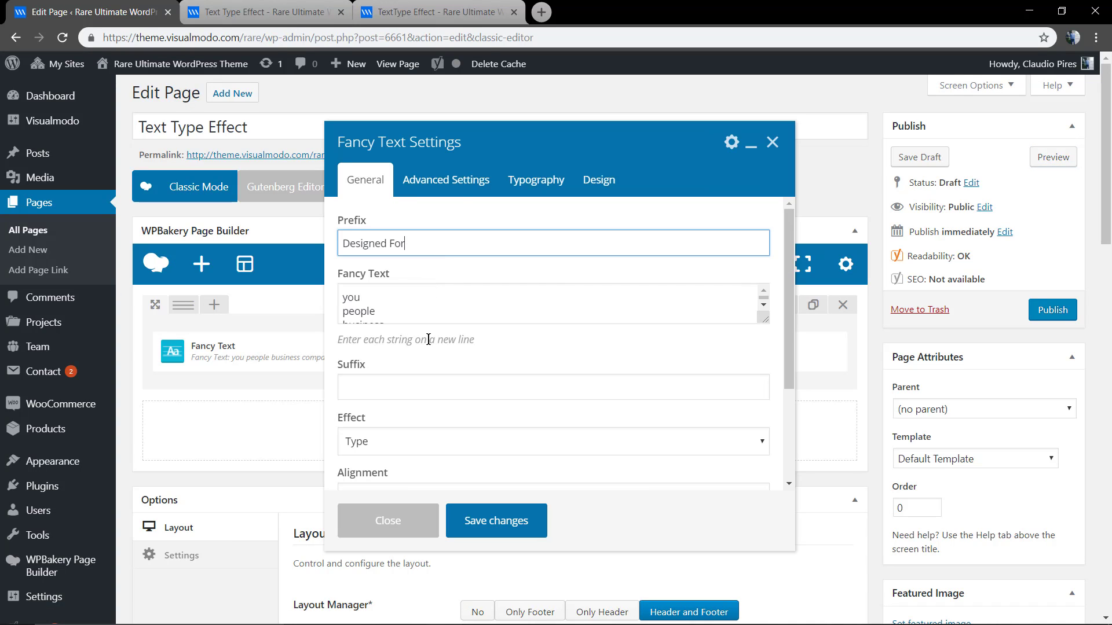
scroll(438, 379, "down", 2)
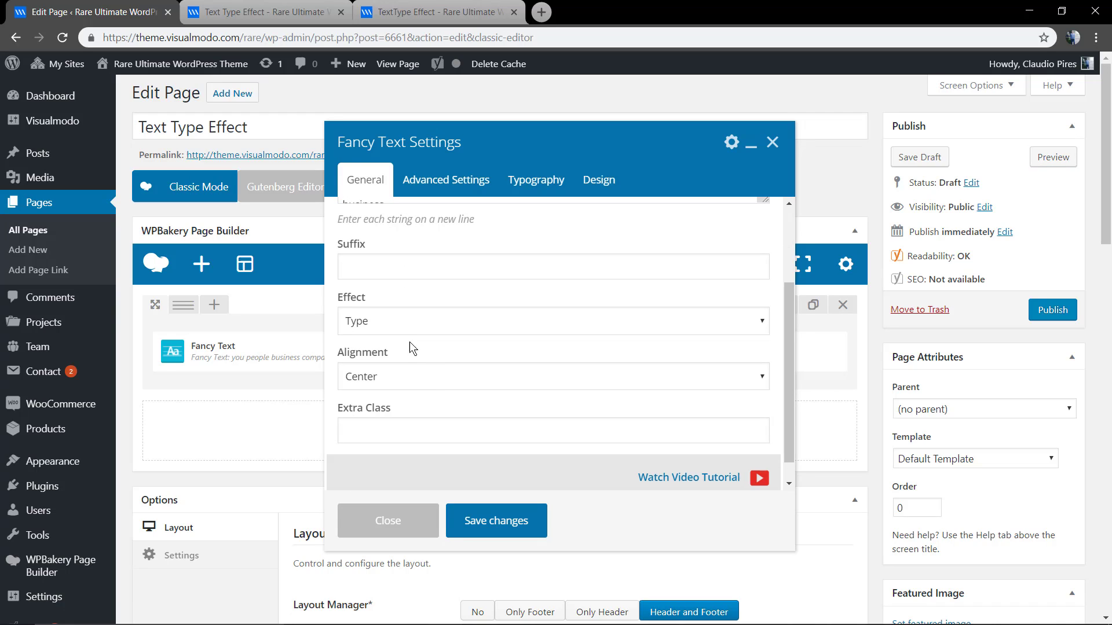
left_click(404, 322)
left_click(407, 343)
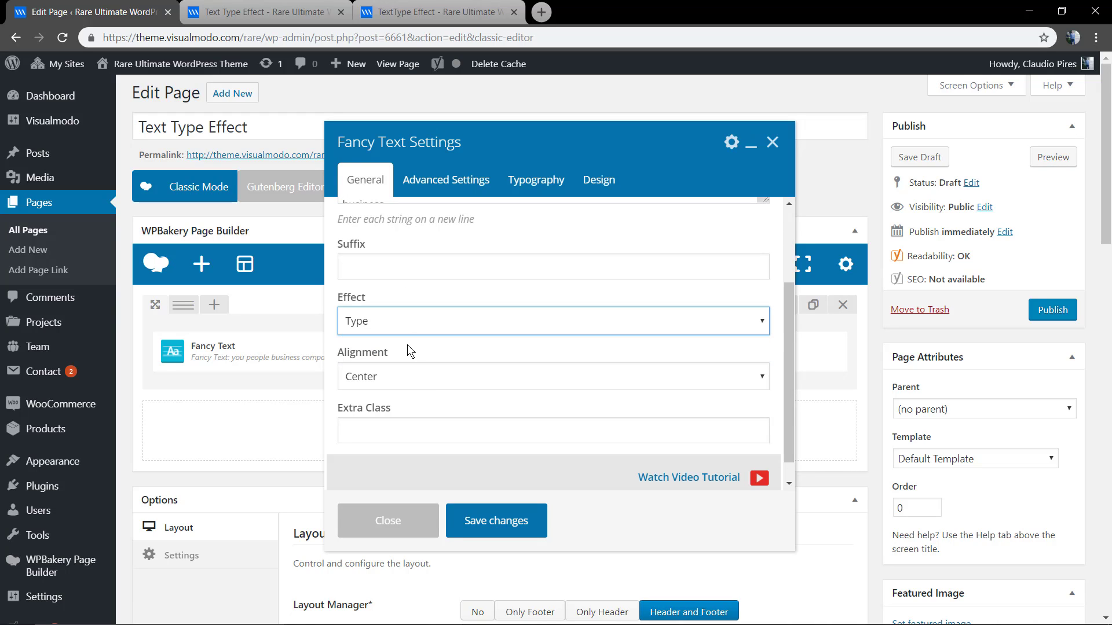
scroll(426, 322, "up", 3)
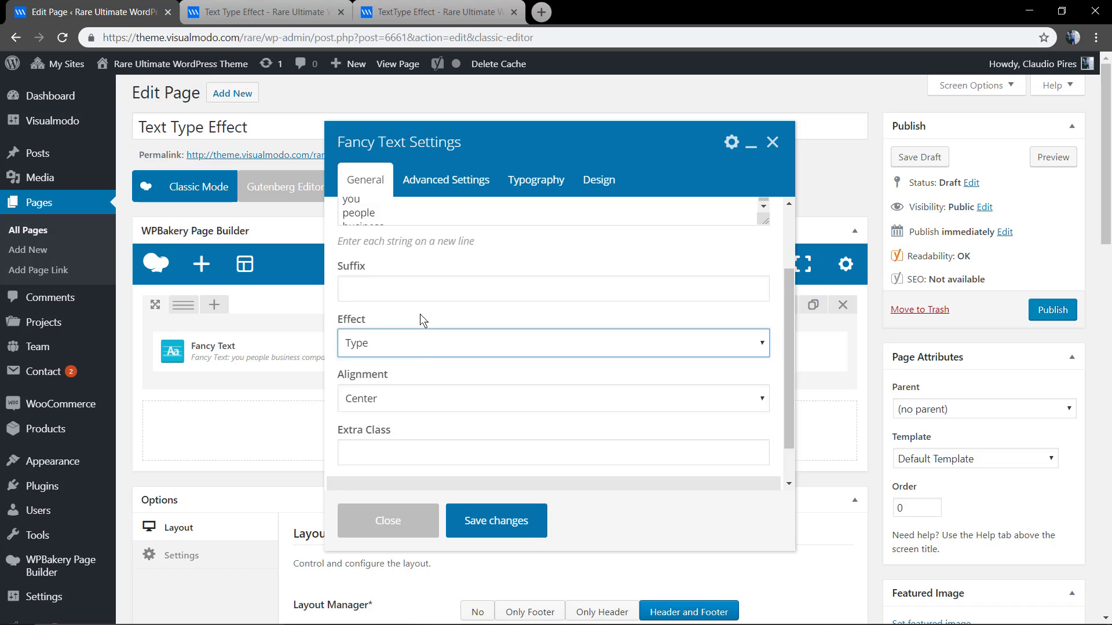
Step: Fill the suffix with 'and culture' and save the Fancy Text
left_click(421, 385)
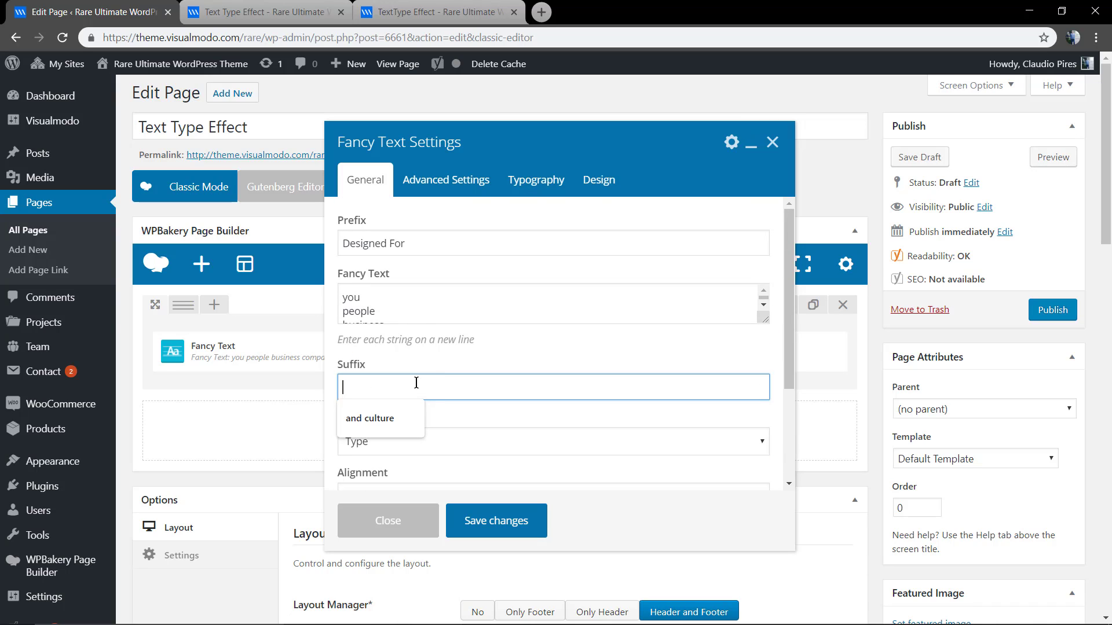
left_click(393, 413)
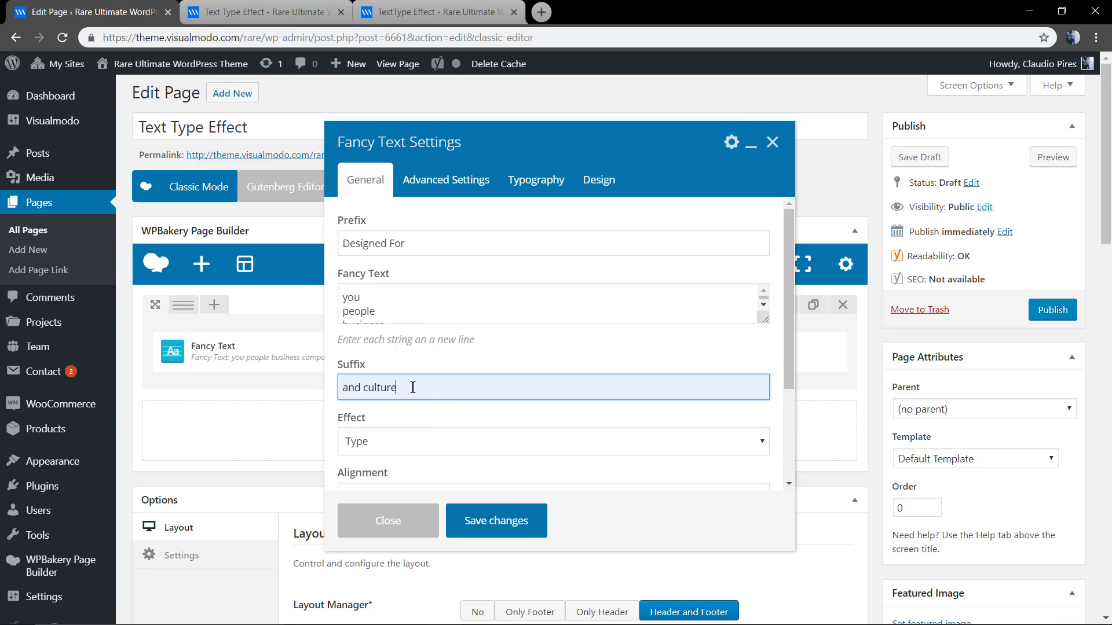
left_click(490, 524)
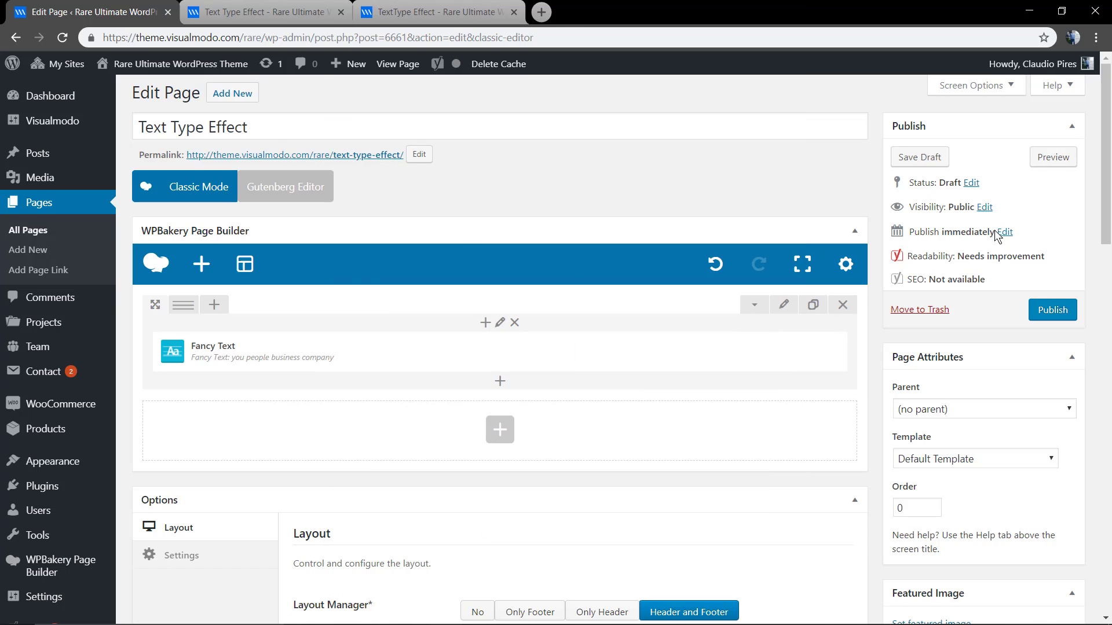
Step: Preview the page reading 'Designed For business and culture', then go back to the editor
left_click(1053, 157)
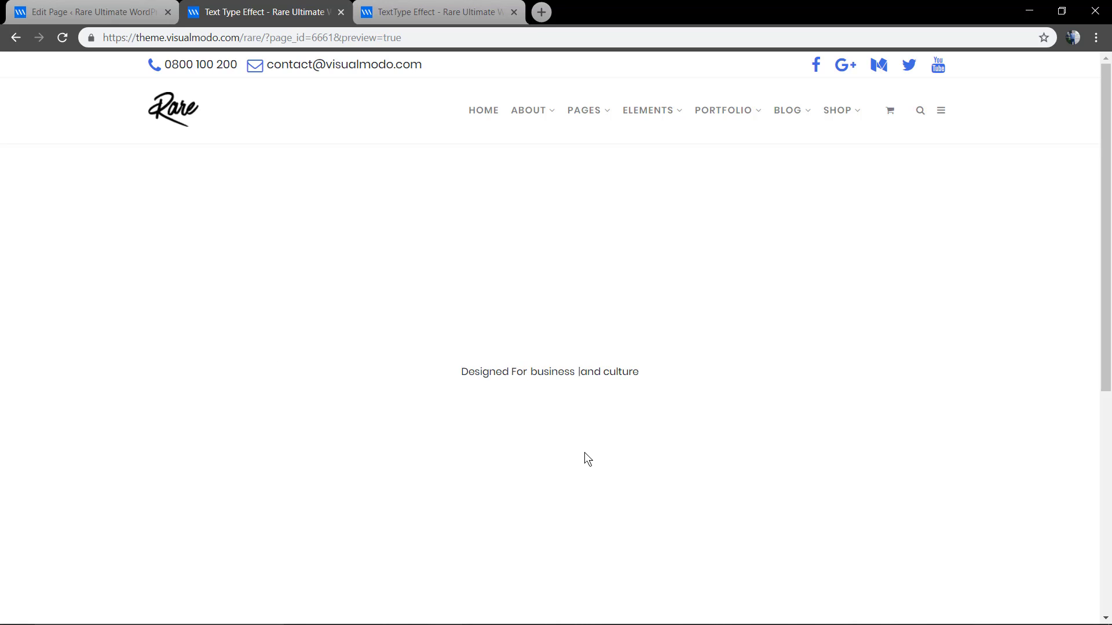
left_click(145, 18)
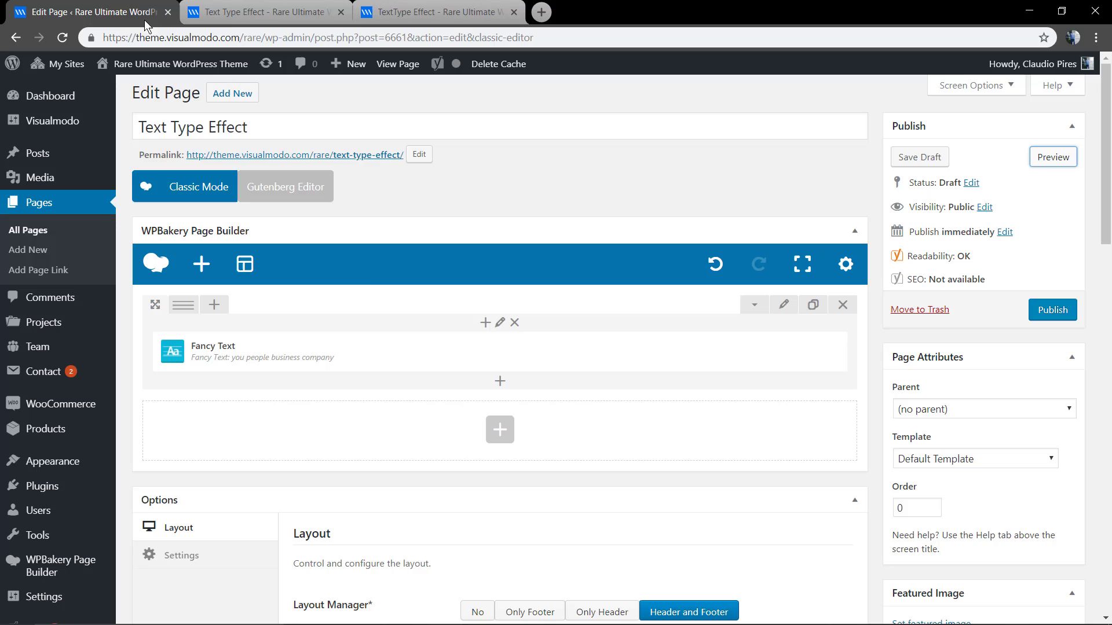
Step: Change the Fancy Text prefix to 'Designed for' and delete the 'and culture' suffix
left_click(513, 355)
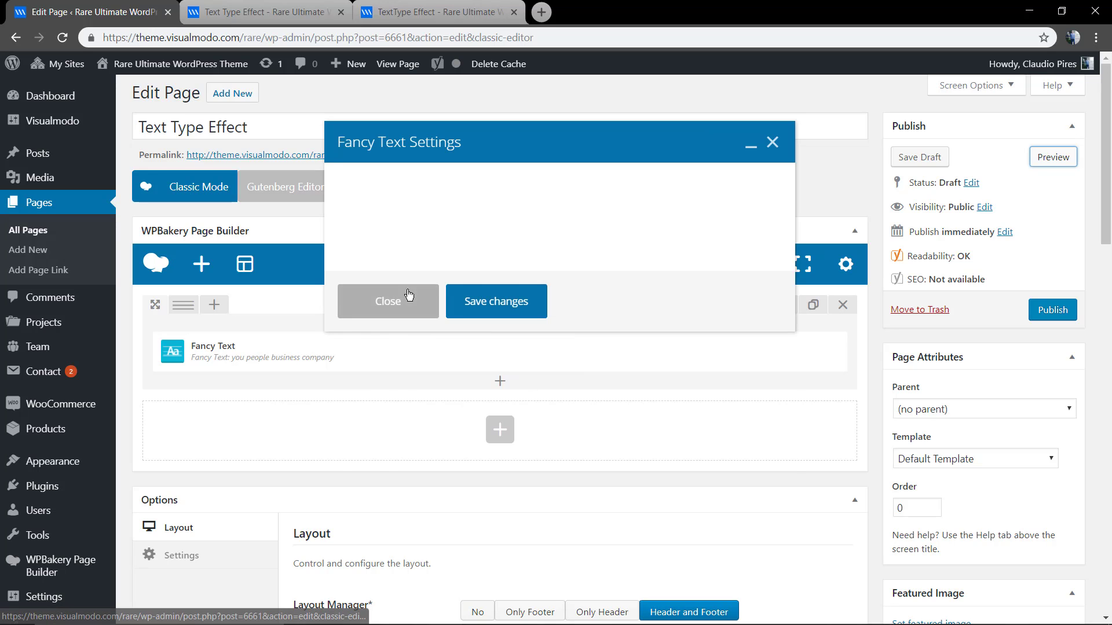
left_click(389, 244)
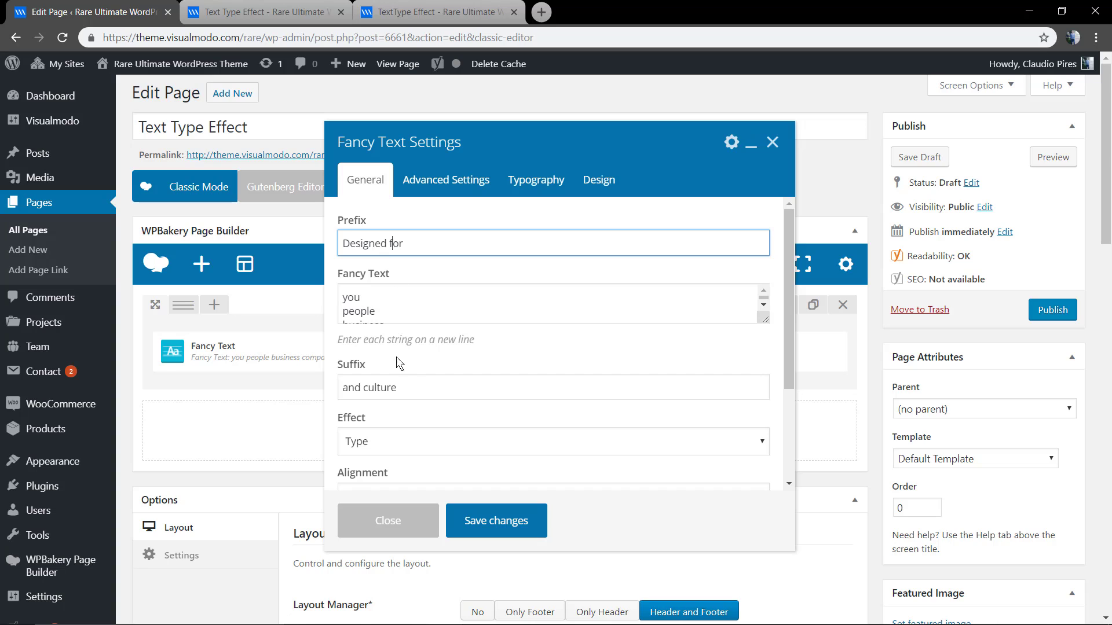
left_click(416, 385)
key("ctrl+a")
key("BackSpace")
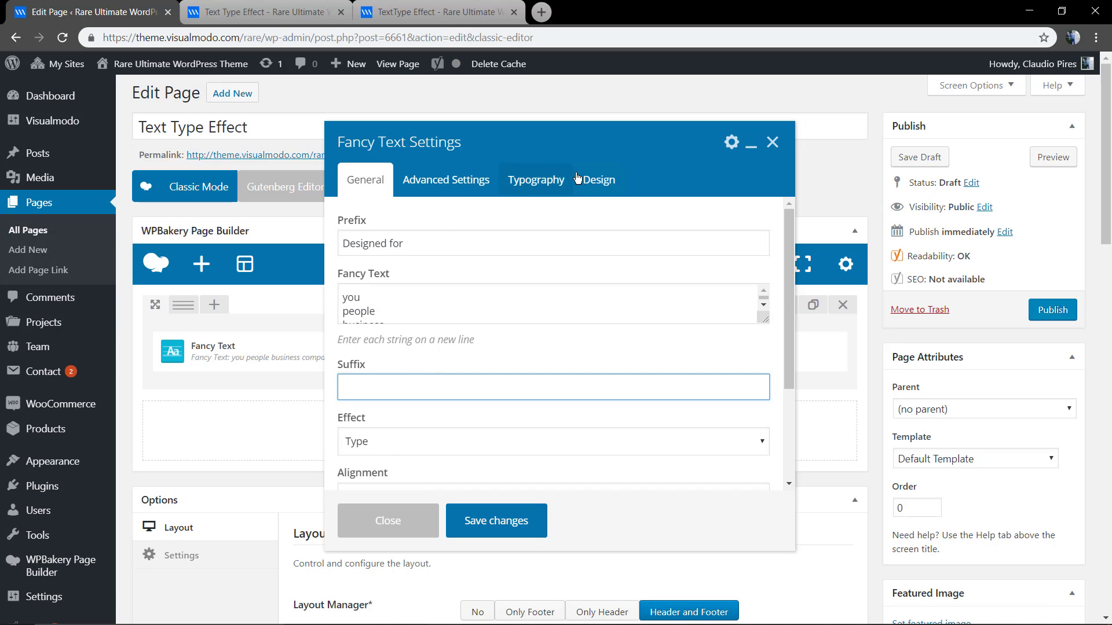
Step: Set the Fancy Text typography to font size 28 and line height 34, keeping the default font, and save
left_click(569, 174)
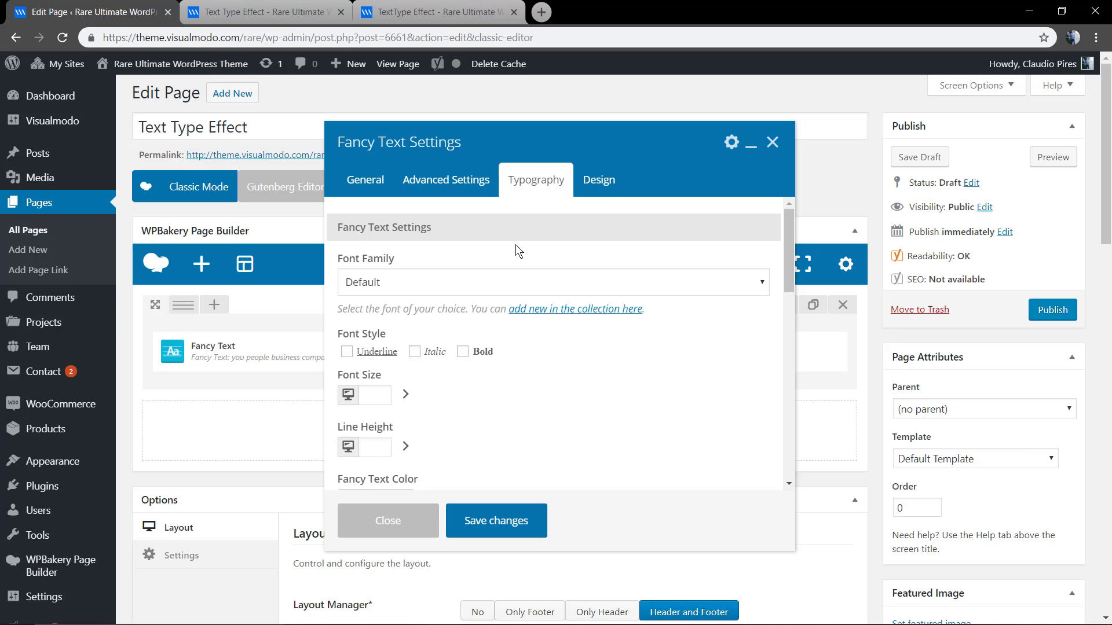
left_click(422, 281)
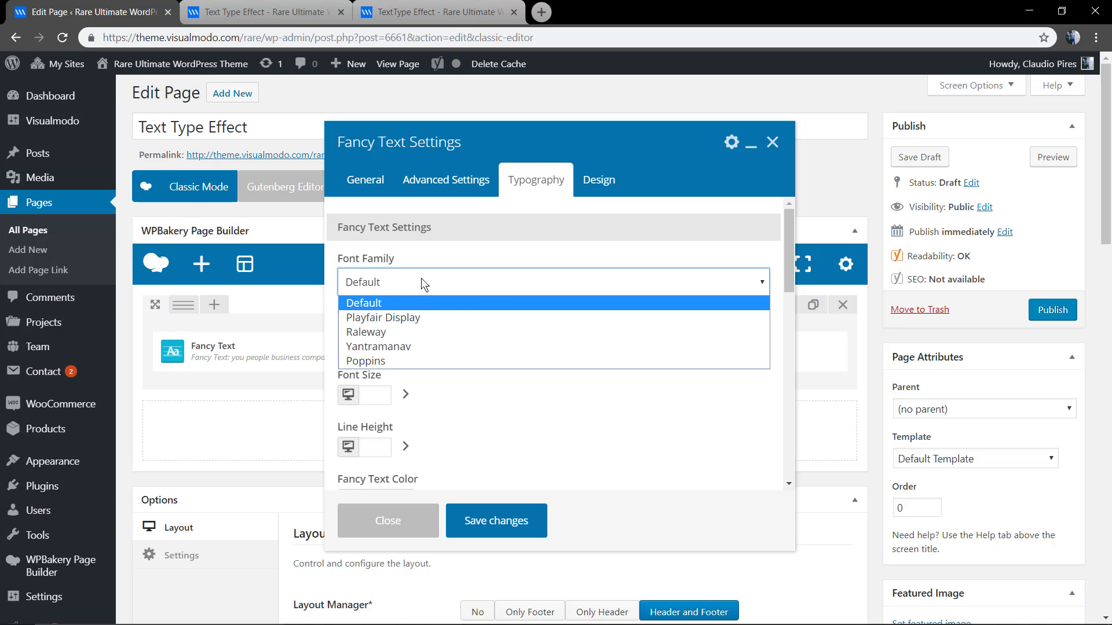
left_click(421, 282)
scroll(436, 381, "down", 2)
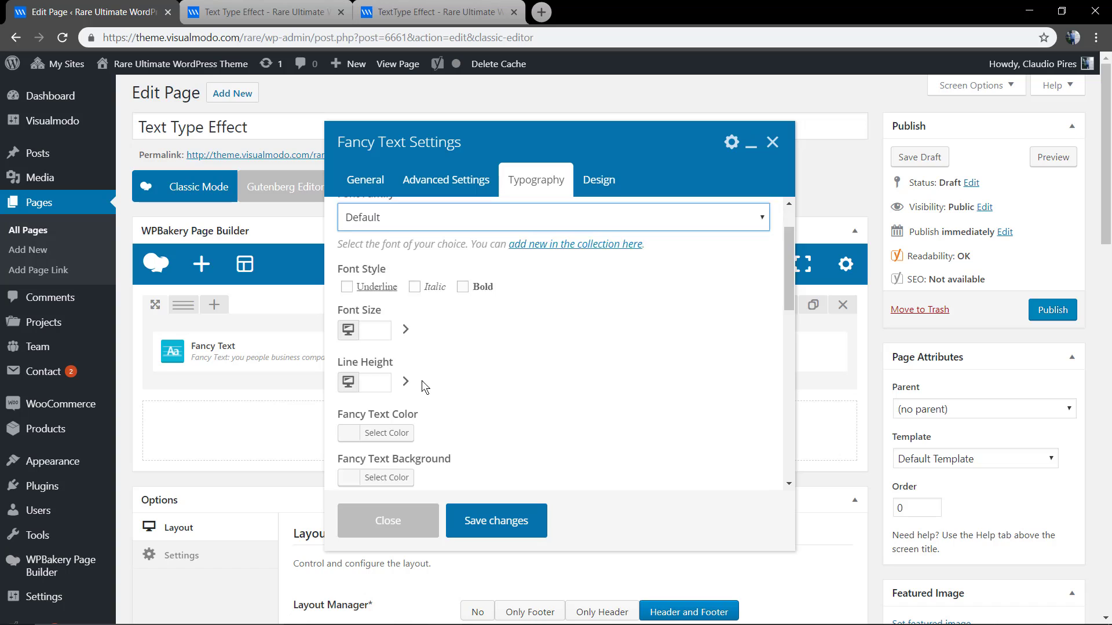
left_click(371, 272)
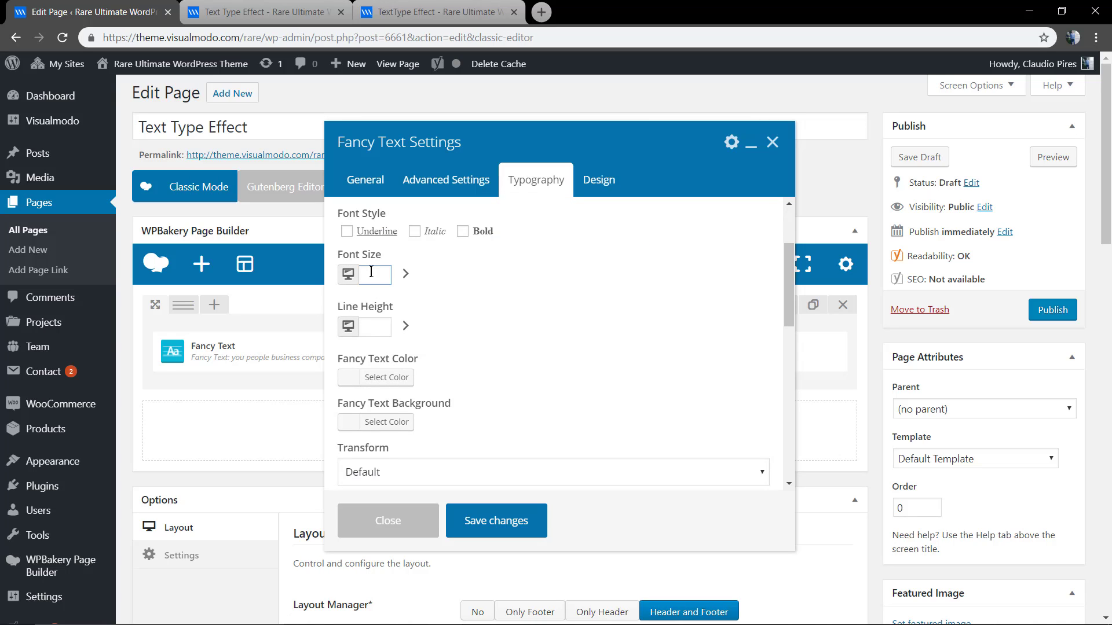
type("28")
left_click(372, 326)
type("34")
left_click(490, 521)
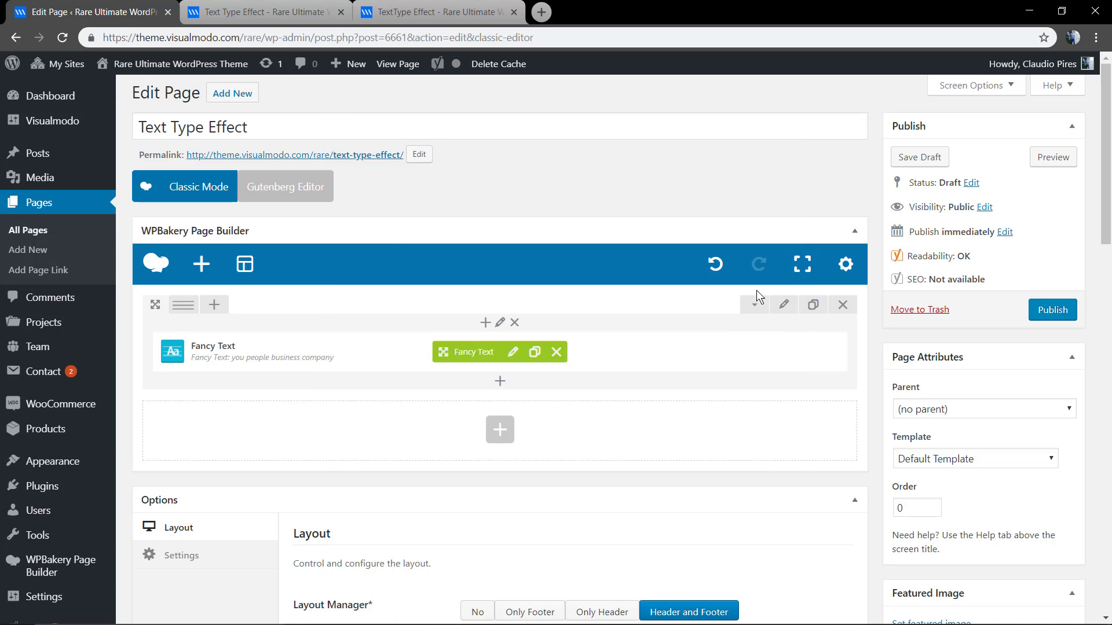
Step: Preview the larger text, then reopen the Fancy Text typography with text transform left at Default
left_click(1035, 162)
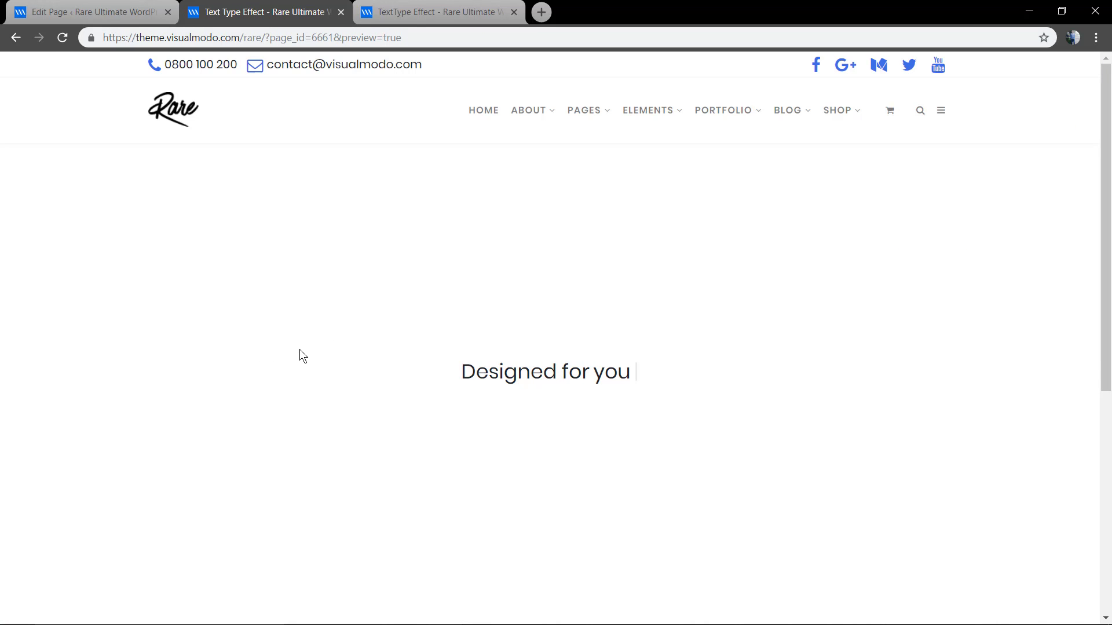
left_click(120, 11)
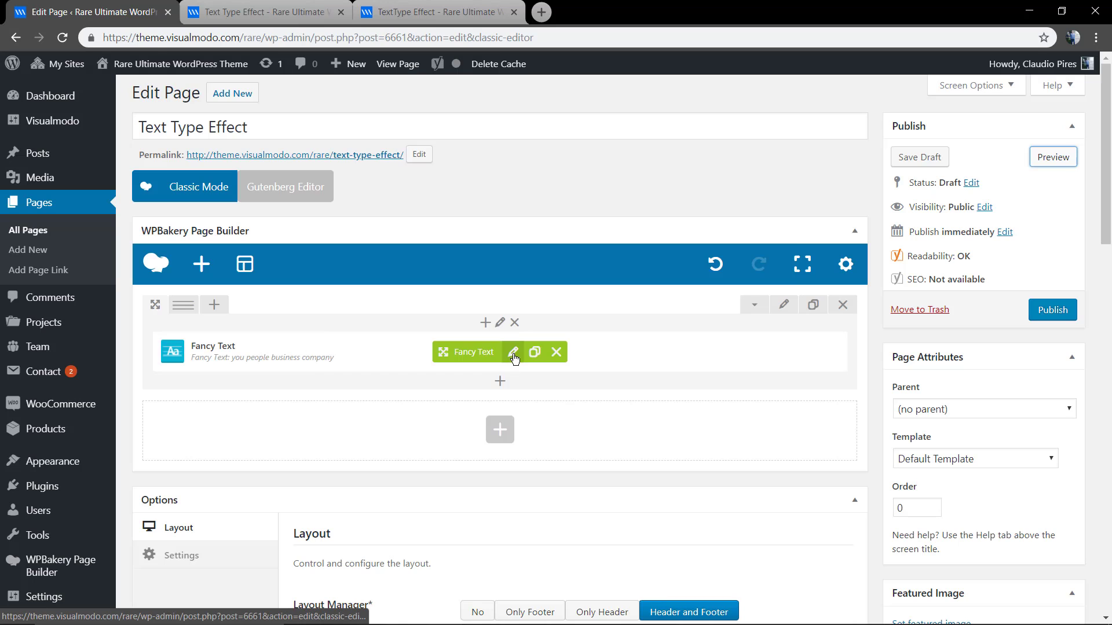
left_click(511, 351)
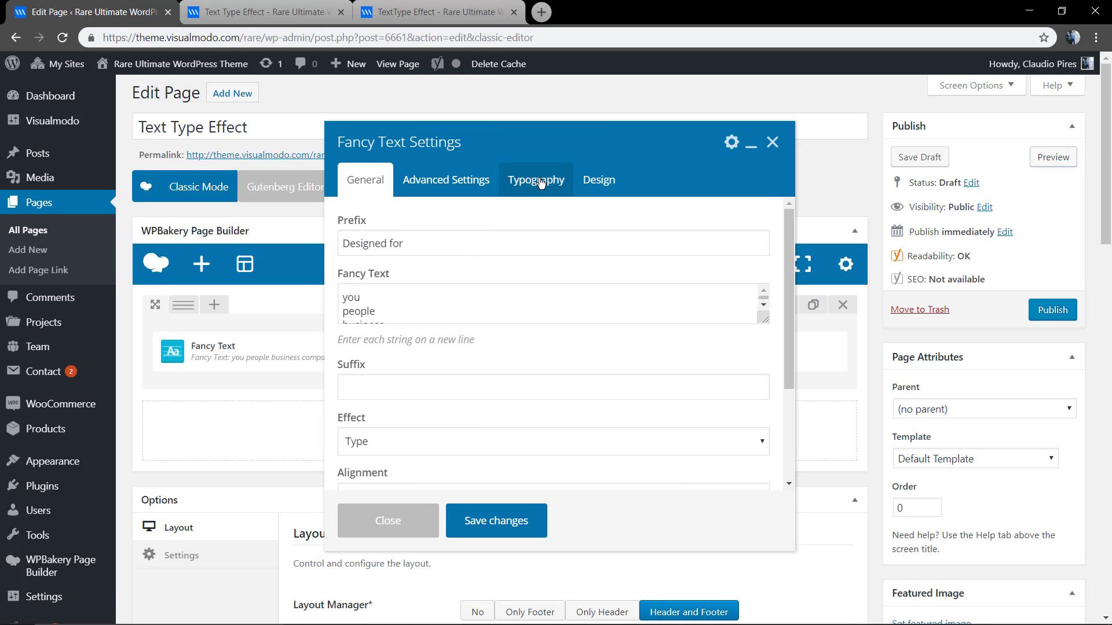
left_click(517, 185)
scroll(538, 328, "down", 3)
left_click(425, 342)
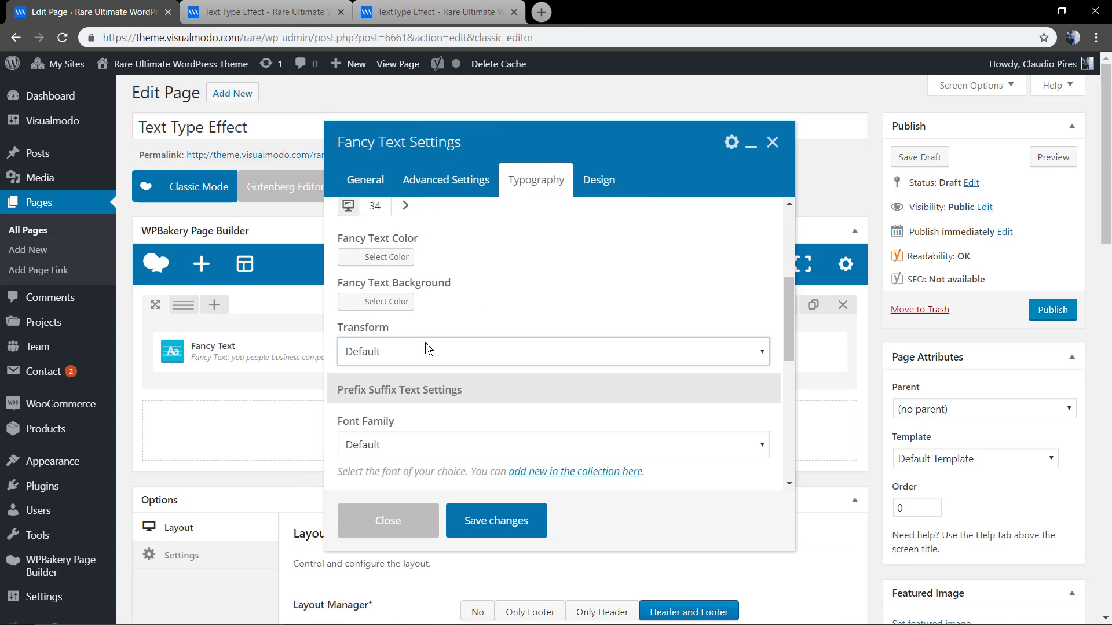
left_click(425, 343)
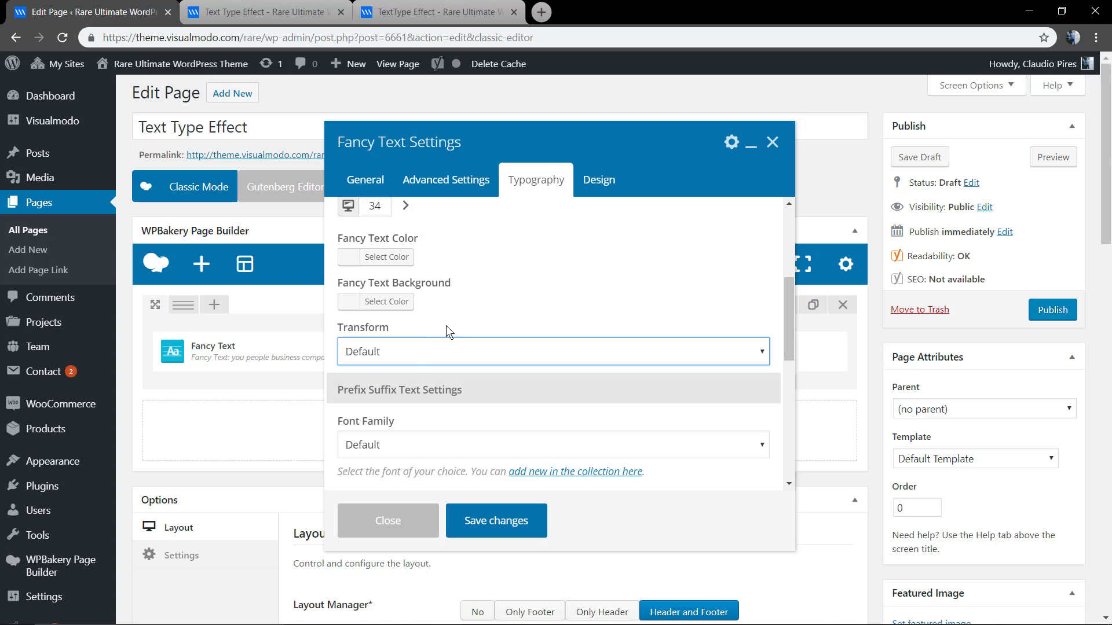
Step: Change the Fancy Text to font size 38 and line height 44 and save
scroll(460, 320, "up", 2)
scroll(460, 320, "up", 2)
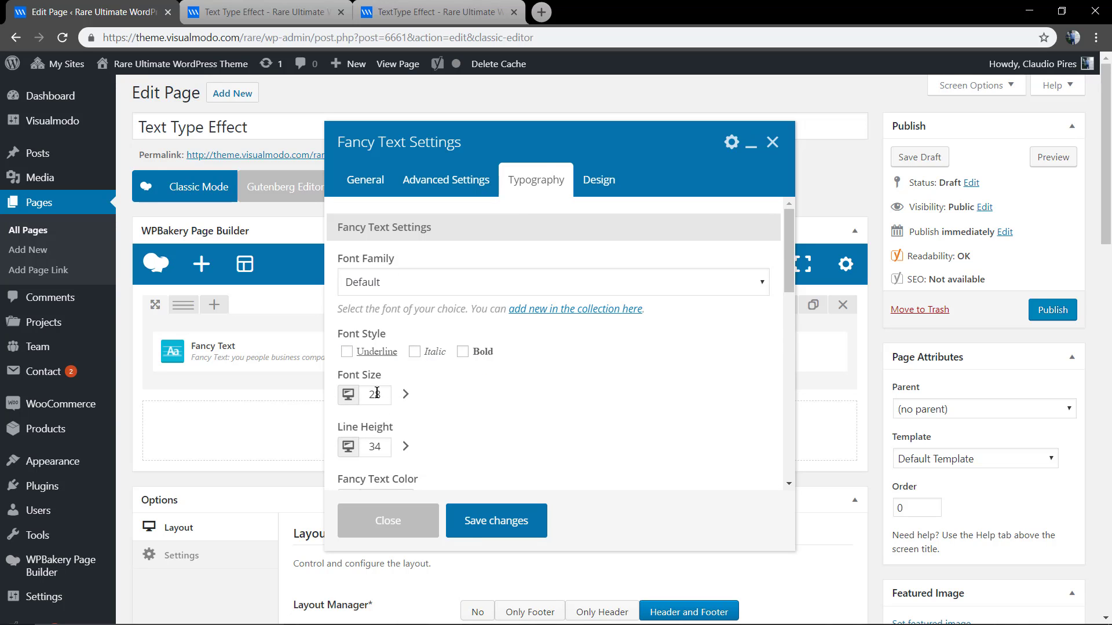
left_click_drag(375, 393, 367, 392)
left_click(373, 447)
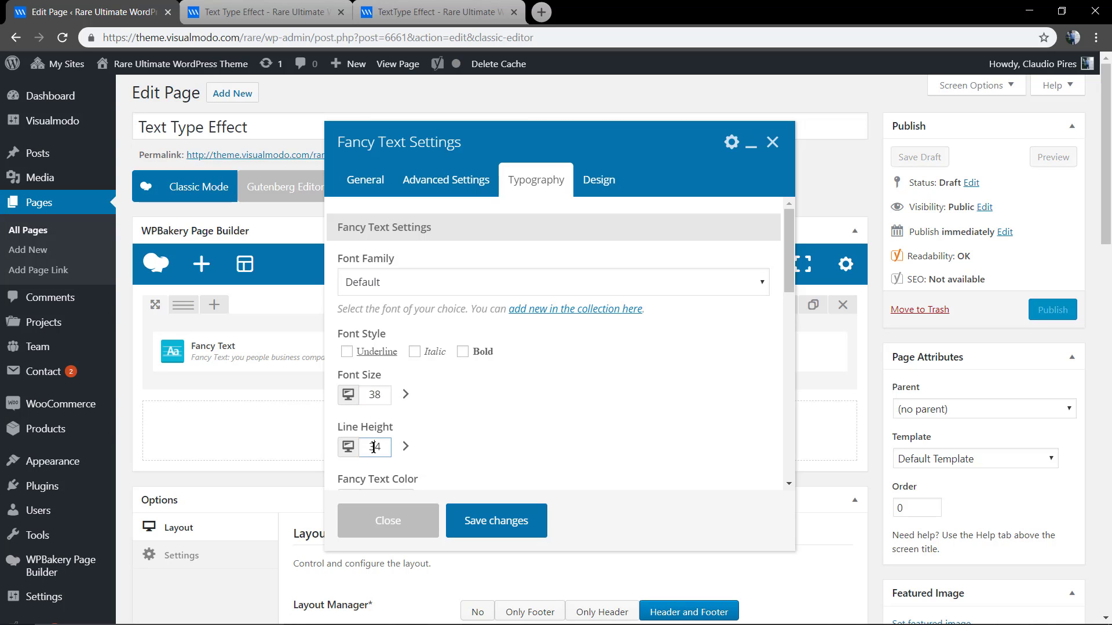
left_click(472, 525)
Step: Preview the page, then return to the editor and open the Fancy Text typography settings
left_click(1053, 157)
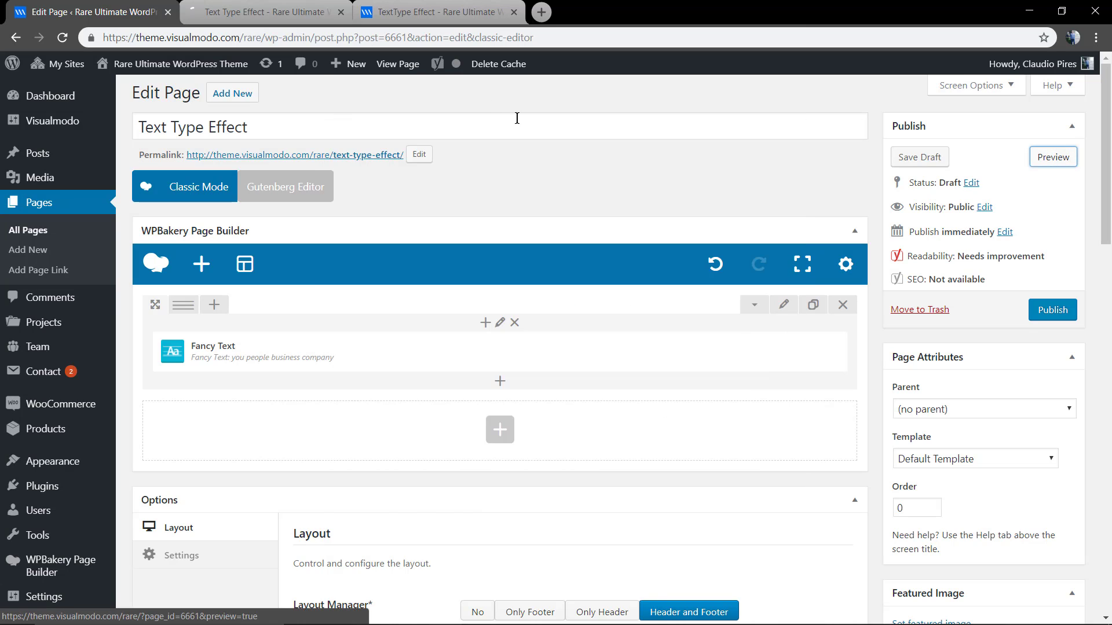
left_click(210, 16)
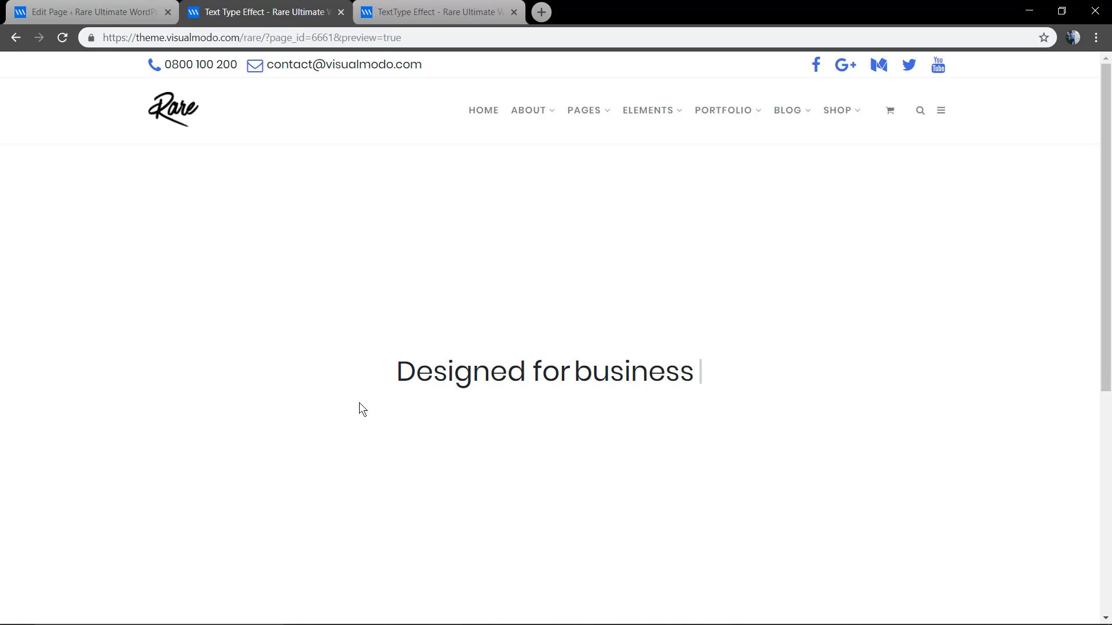
left_click(119, 6)
left_click(510, 352)
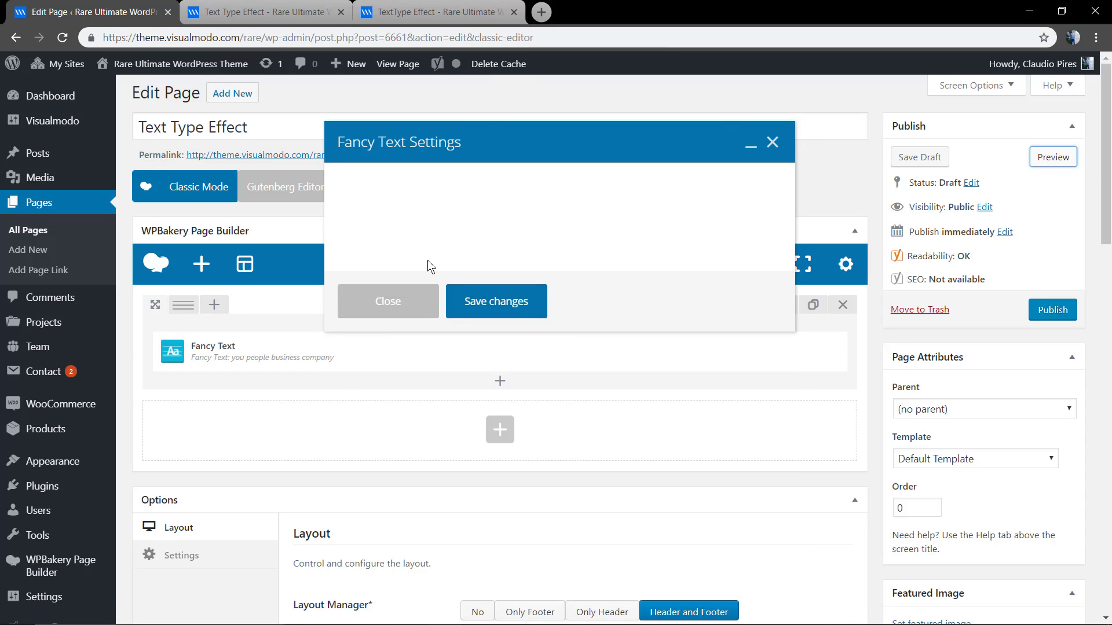
left_click(520, 191)
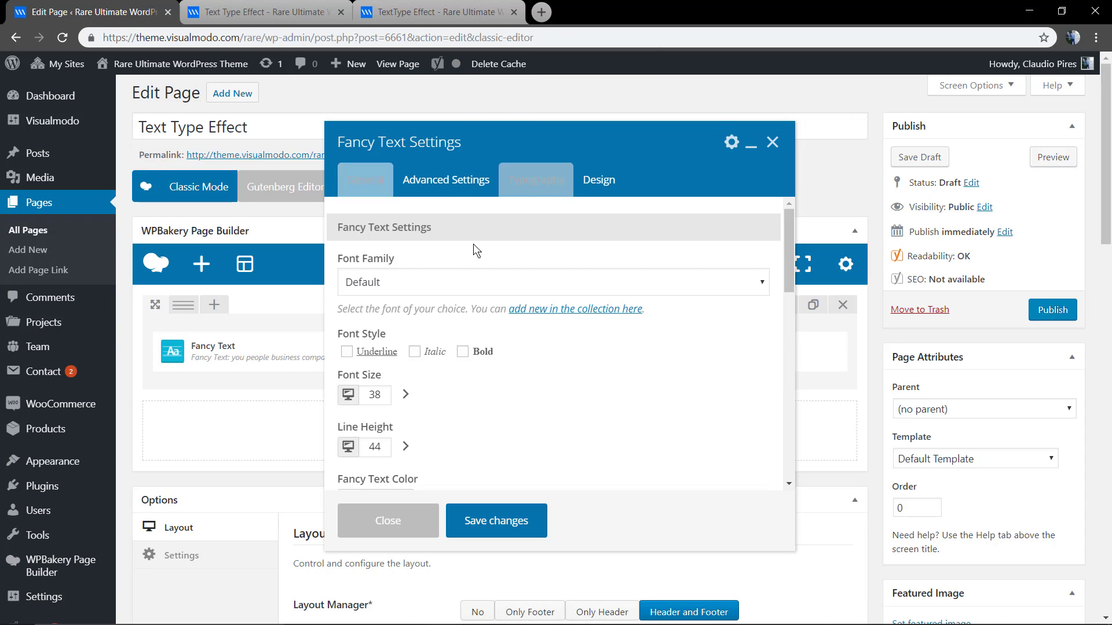
Step: Replace font size 38 with 46 and change the line height from 44, then save
left_click(374, 394)
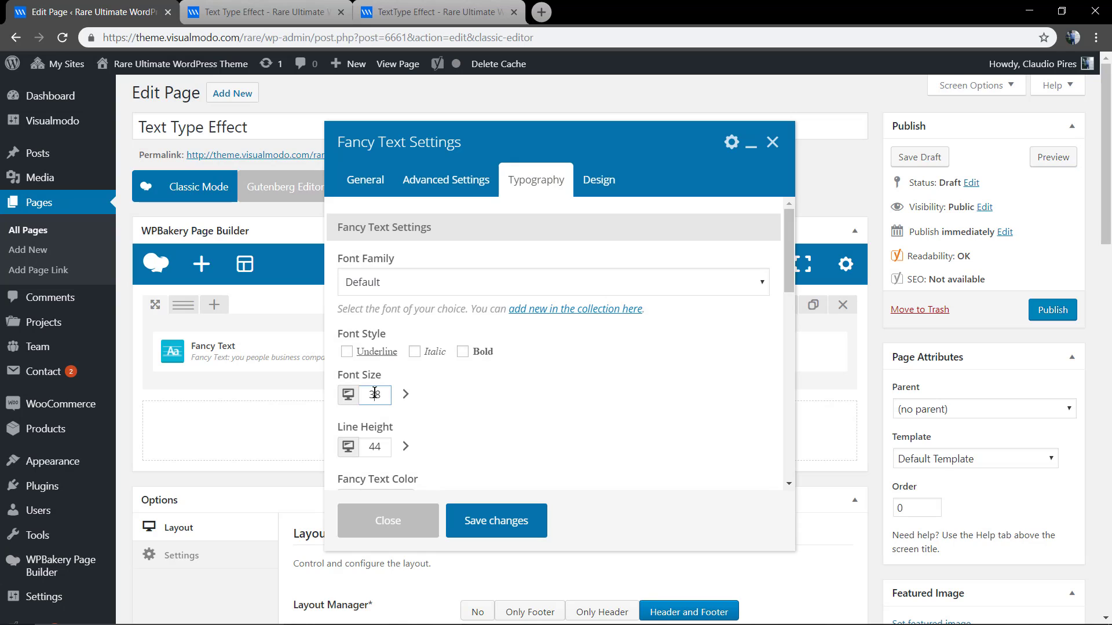
left_click_drag(381, 396, 362, 394)
type("46")
left_click_drag(389, 449, 358, 448)
type("52")
left_click(473, 519)
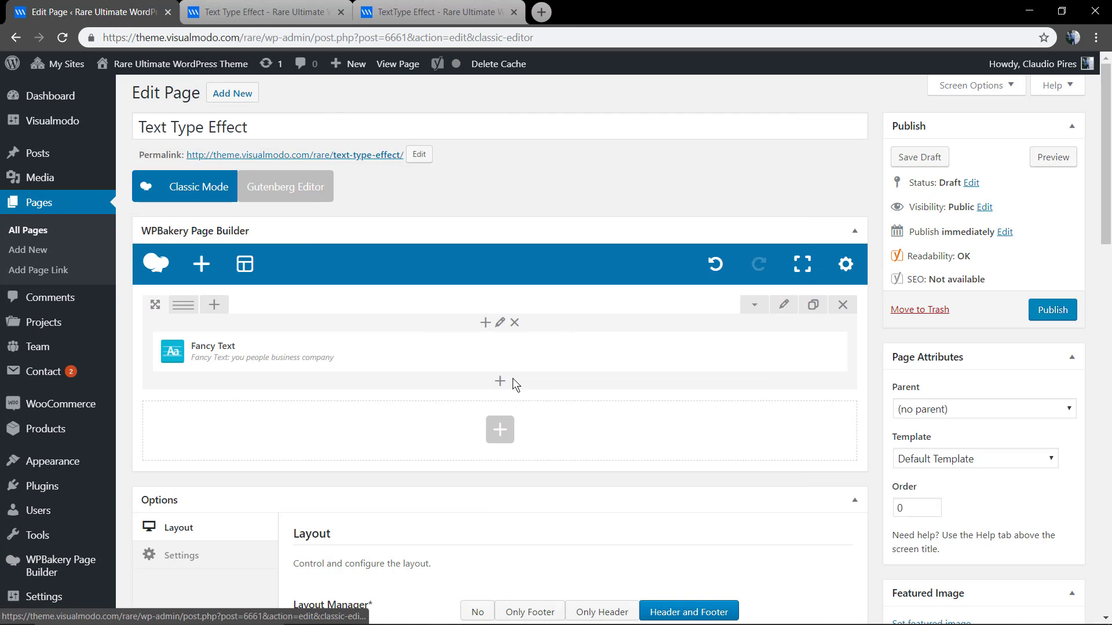
left_click(514, 353)
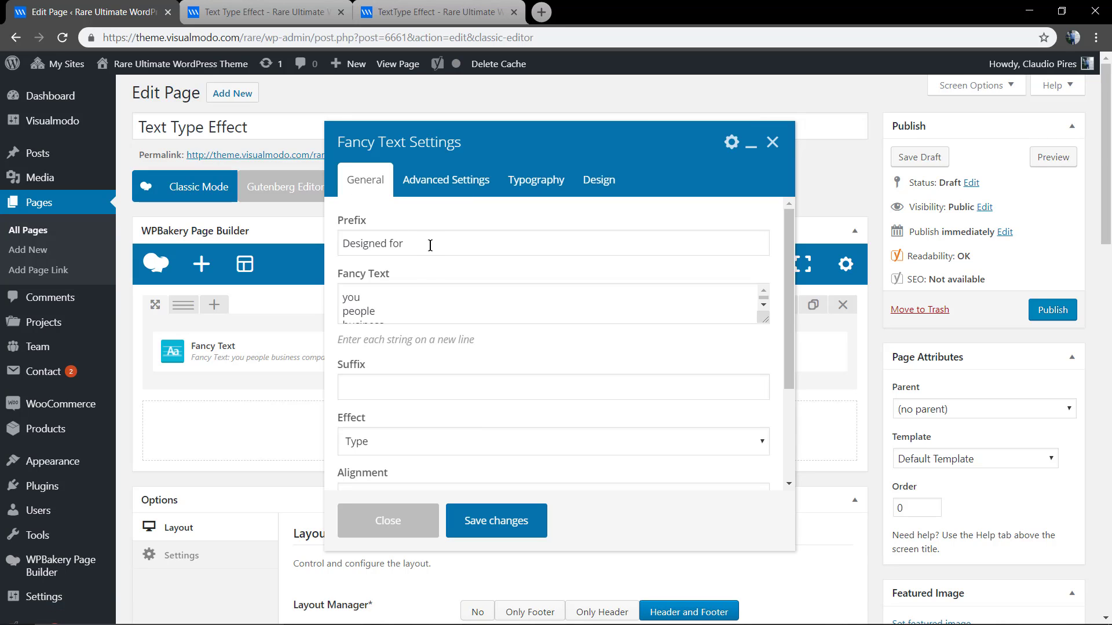
left_click(431, 245)
left_click(473, 528)
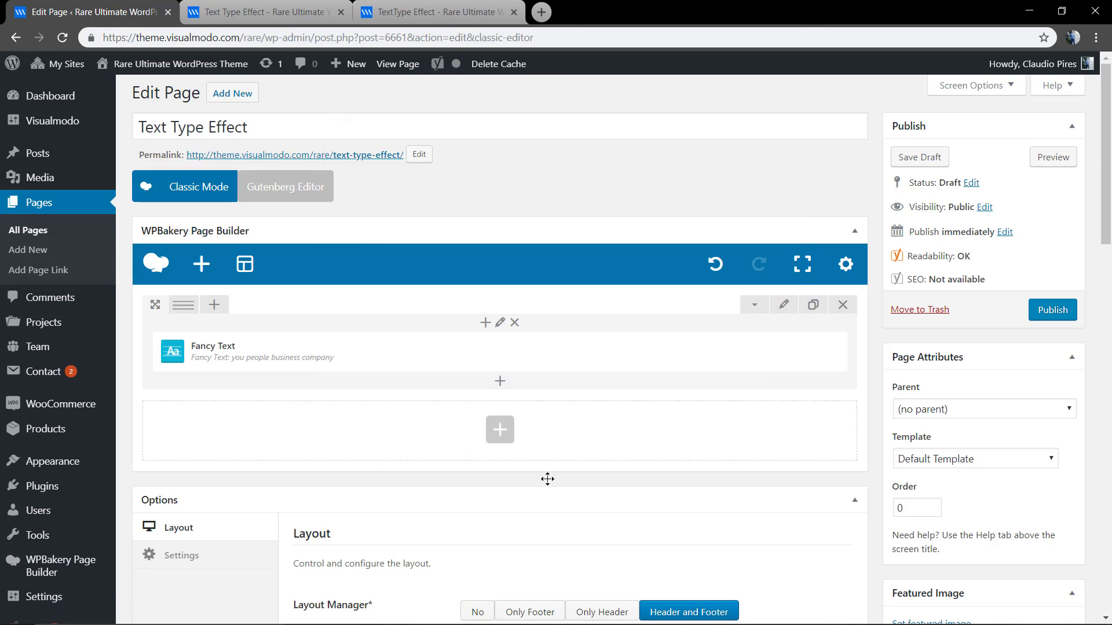
left_click(1071, 158)
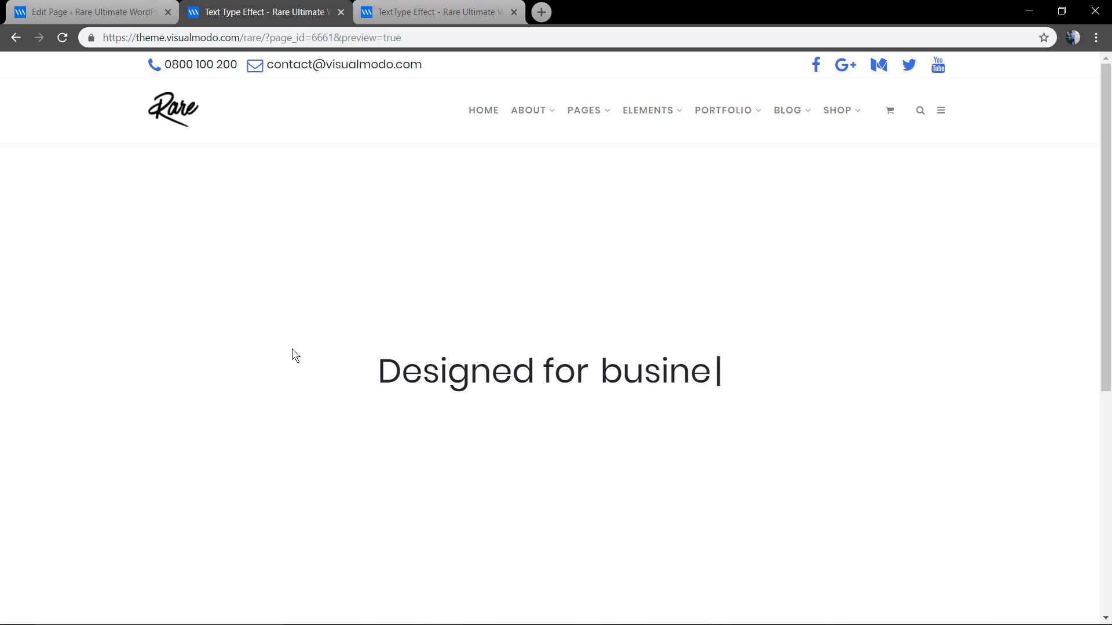
left_click(93, 10)
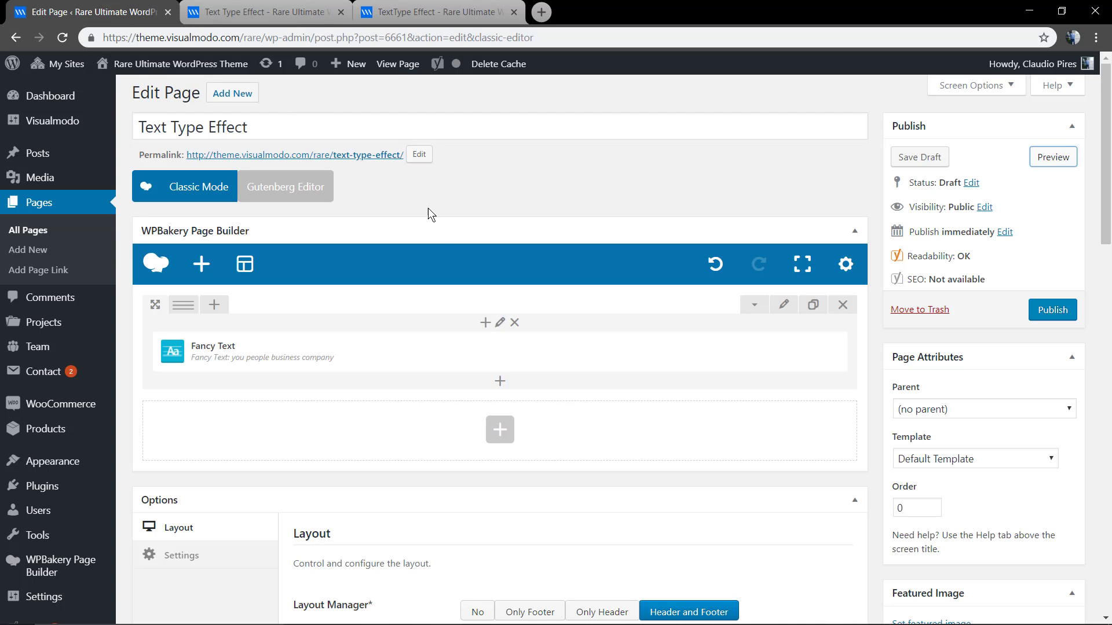
Step: In the Fancy Text's Advanced Settings, raise Type Speed to 85 milliseconds
left_click(511, 352)
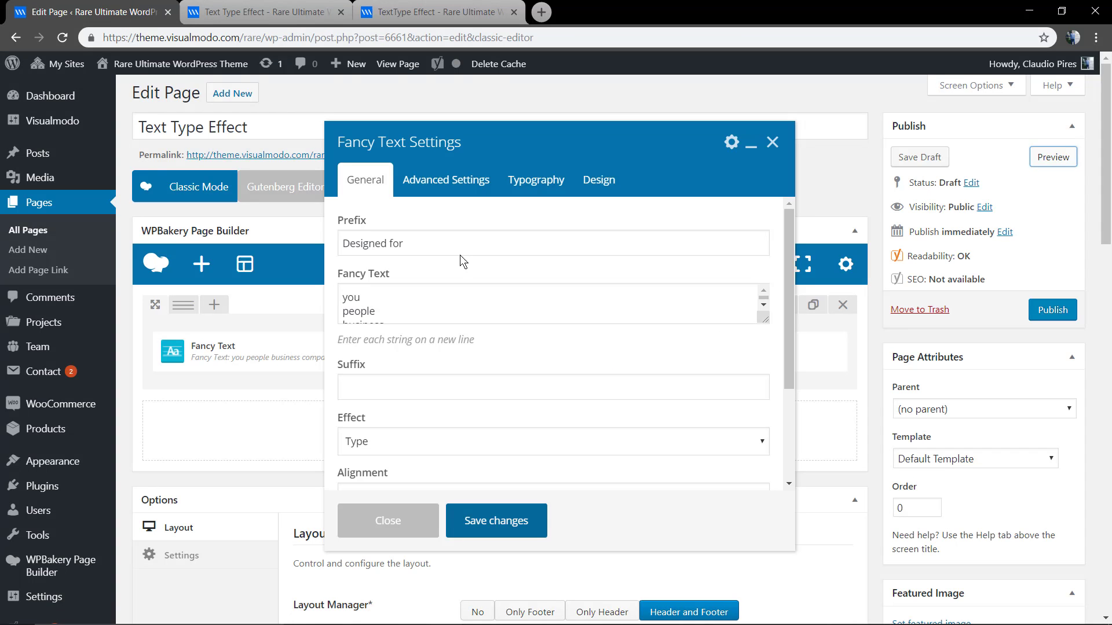
left_click(447, 180)
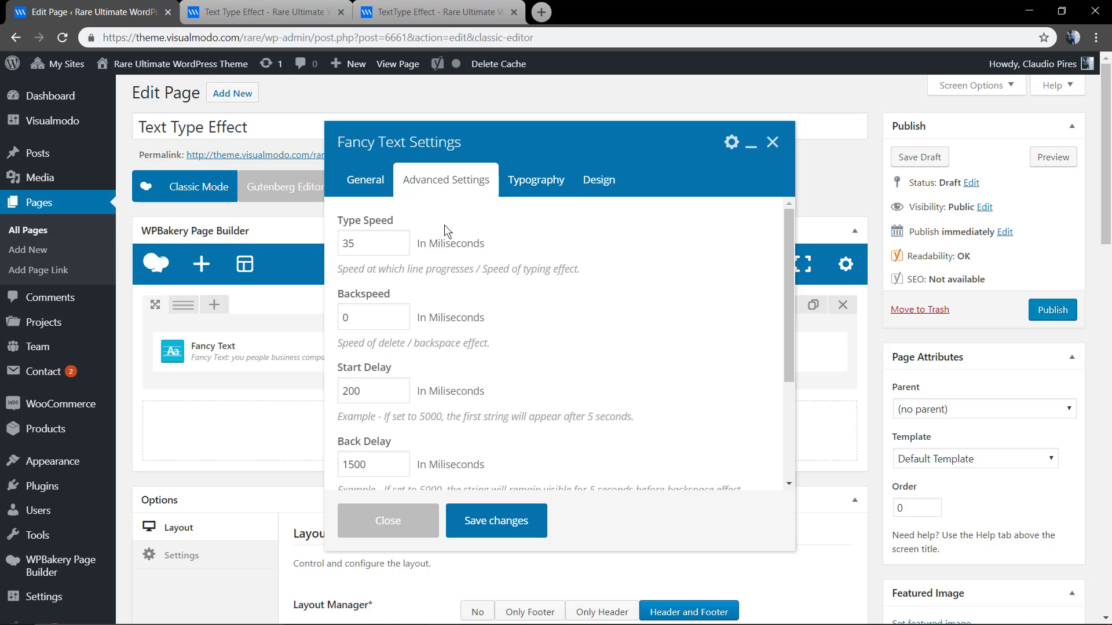
left_click(400, 240)
left_click(400, 240)
left_click(399, 240)
left_click(400, 240)
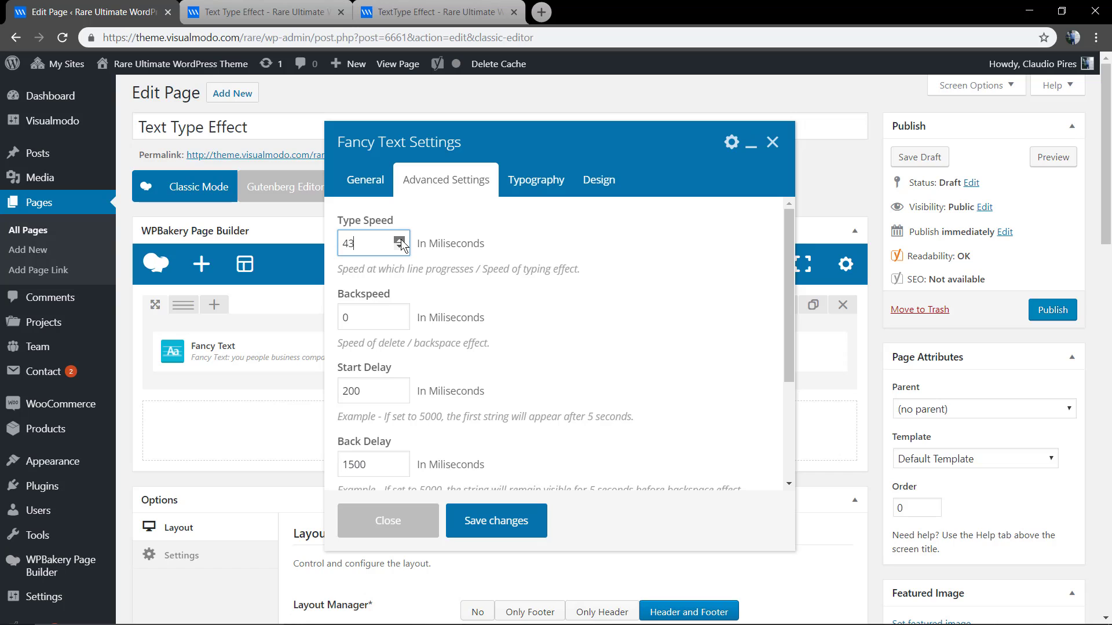
left_click(400, 240)
left_click(399, 239)
left_click(400, 240)
left_click(399, 240)
left_click(400, 240)
Step: Set Show Cursor to No and save the Fancy Text settings
scroll(420, 410, "down", 2)
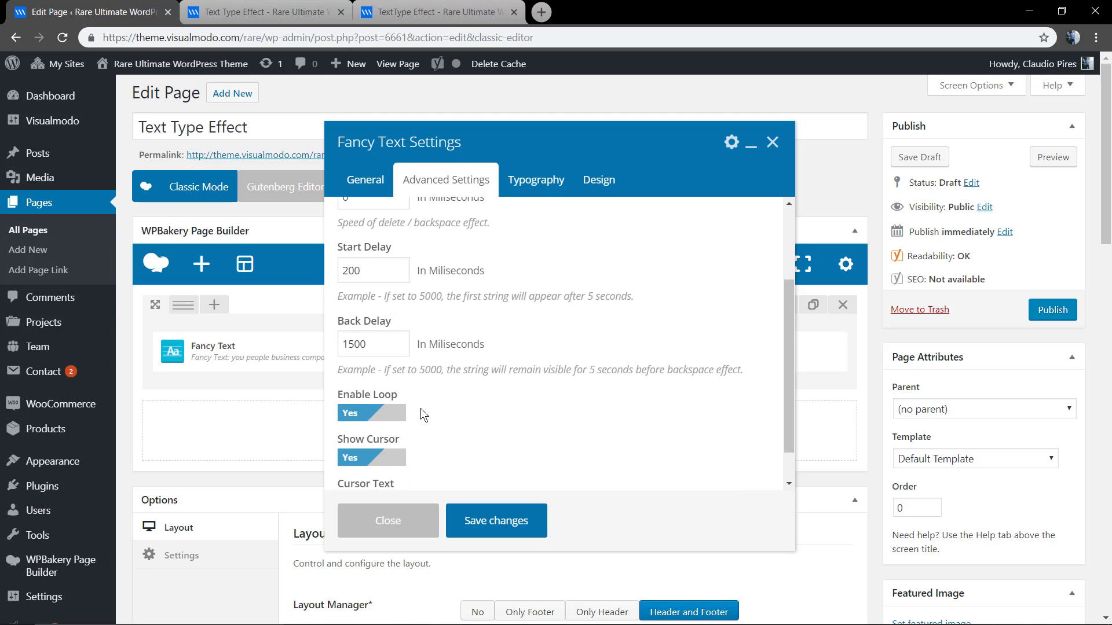
scroll(381, 428, "down", 1)
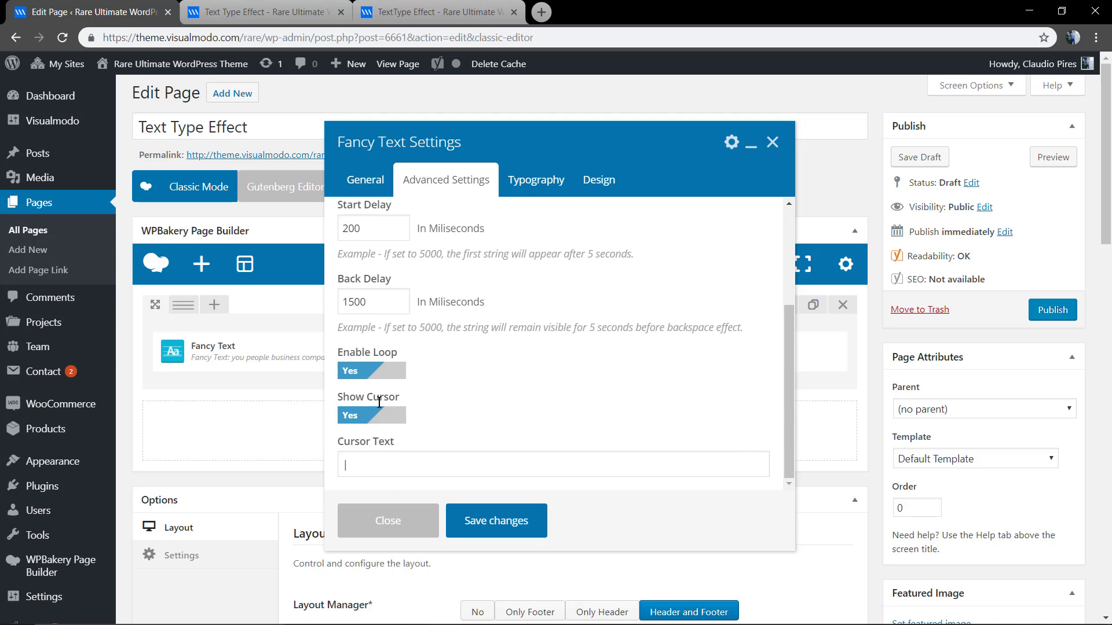
left_click(382, 415)
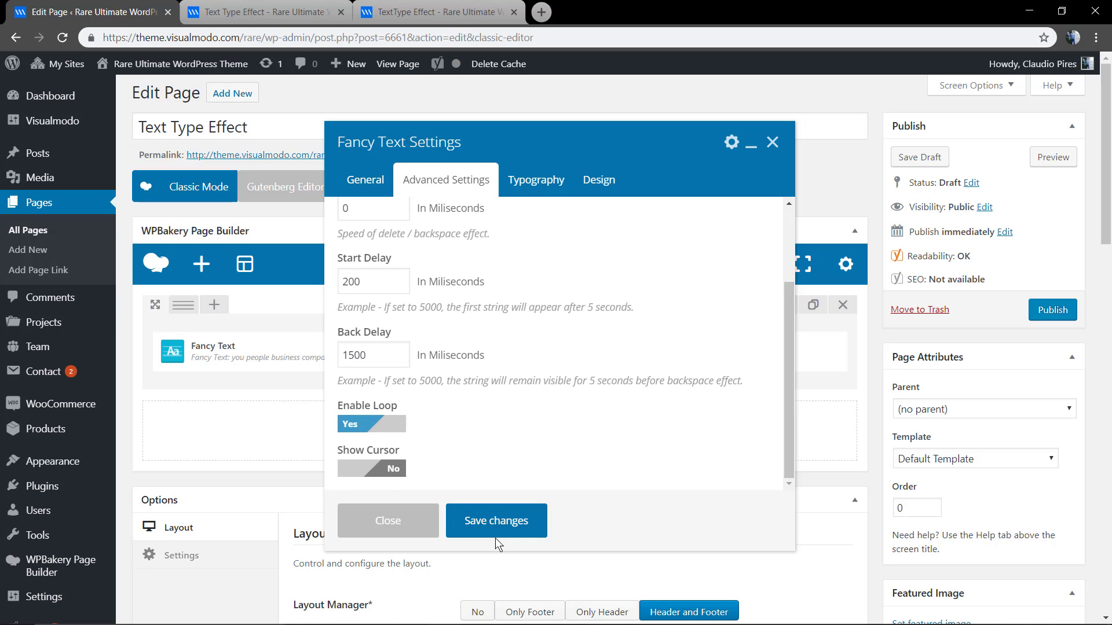
left_click(496, 520)
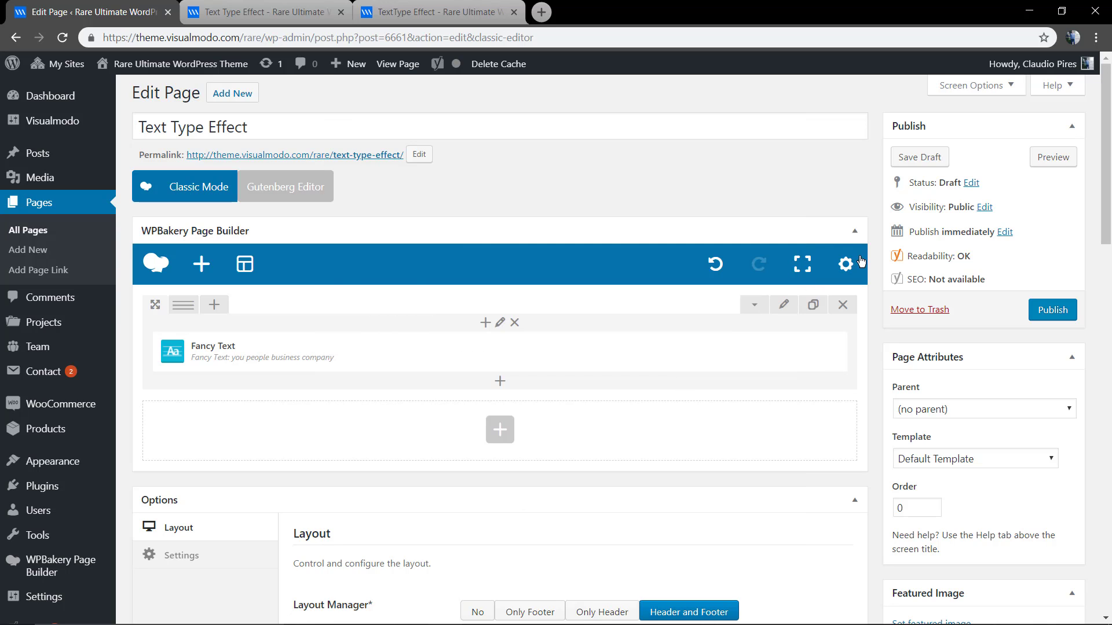
left_click(1052, 156)
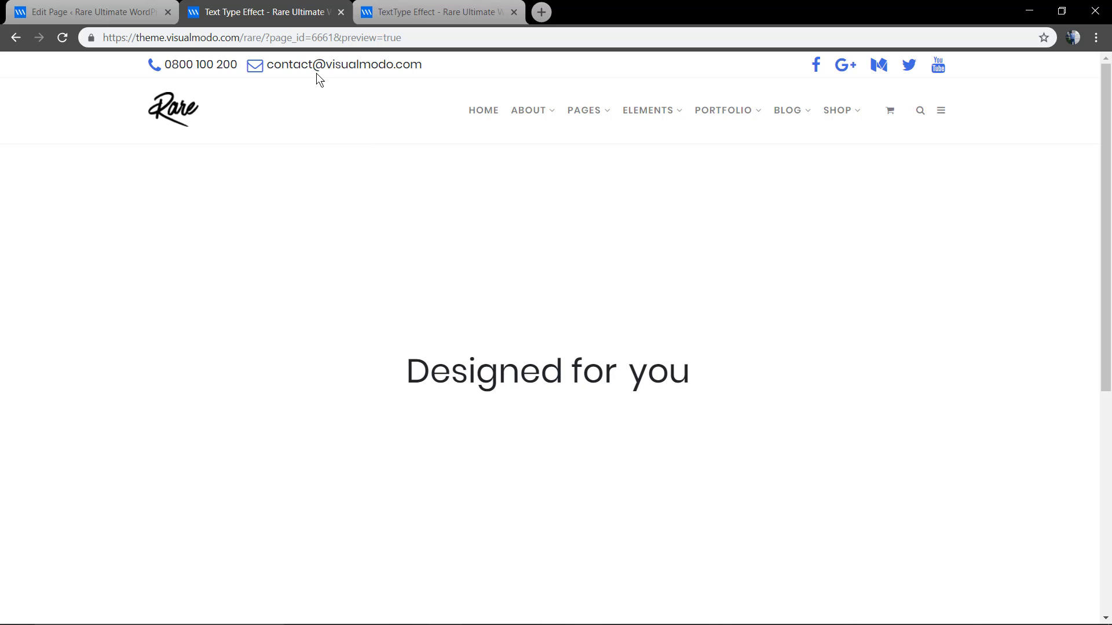
Step: Reopen the Fancy Text's Advanced Settings, raise Backspeed to 50 ms, and save changes
left_click(87, 12)
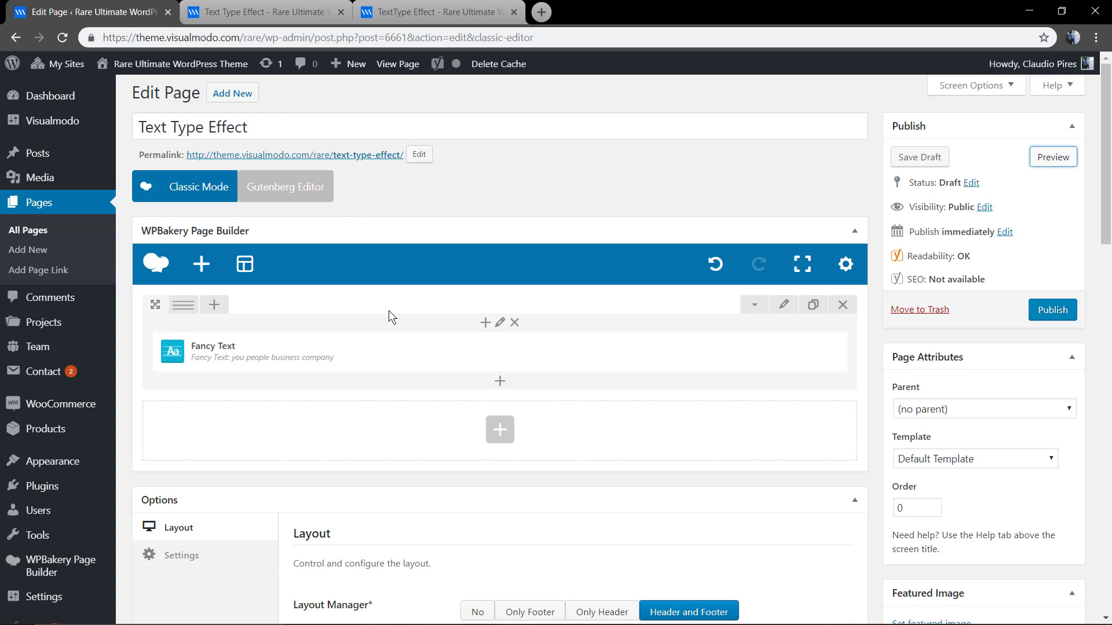
left_click(509, 350)
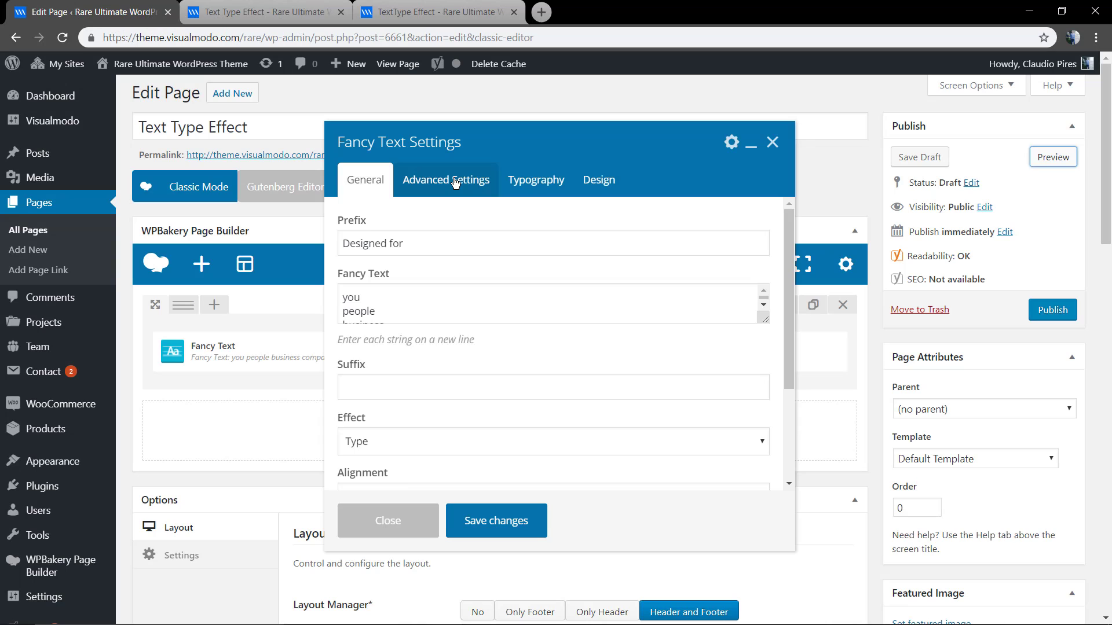
left_click(455, 182)
left_click(399, 315)
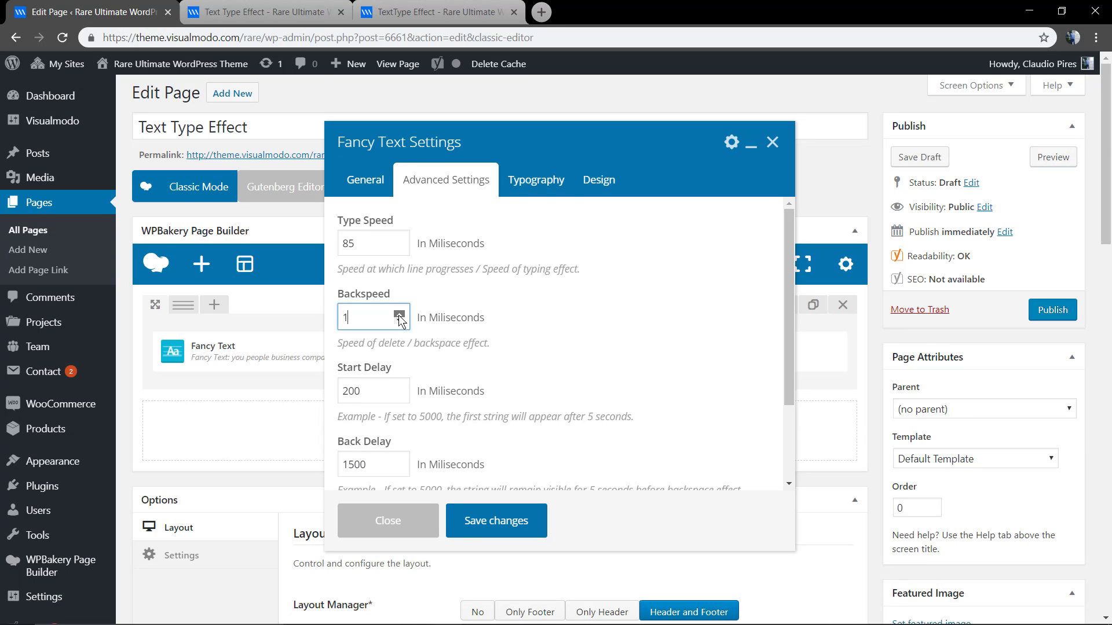
left_click_drag(400, 320, 399, 318)
left_click(399, 315)
left_click(399, 315)
left_click(399, 315)
left_click(399, 315)
left_click(496, 521)
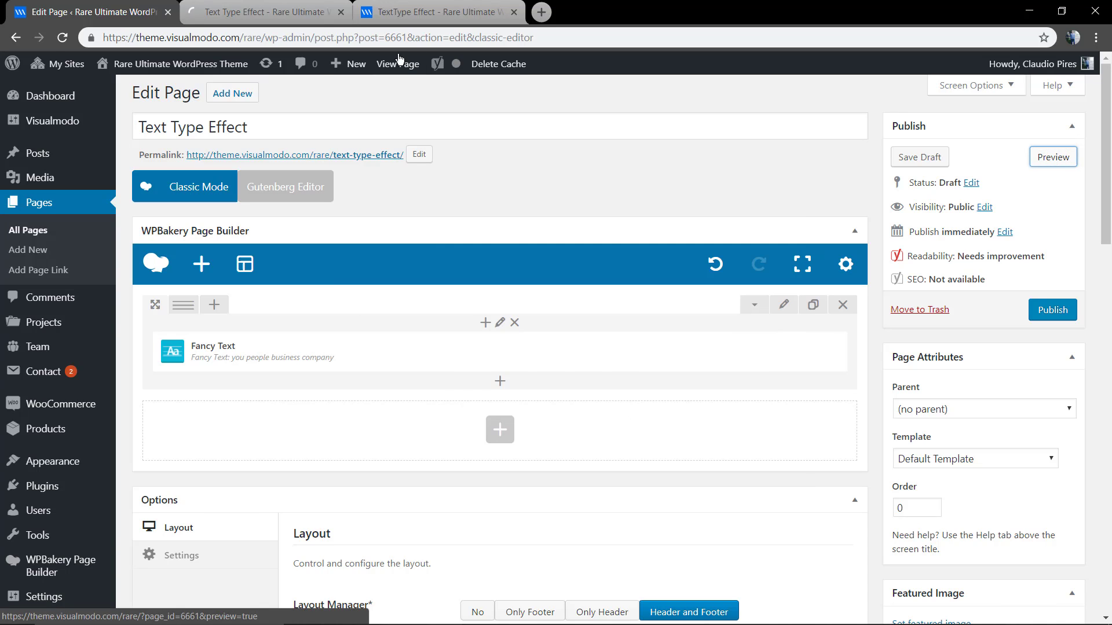
left_click(398, 61)
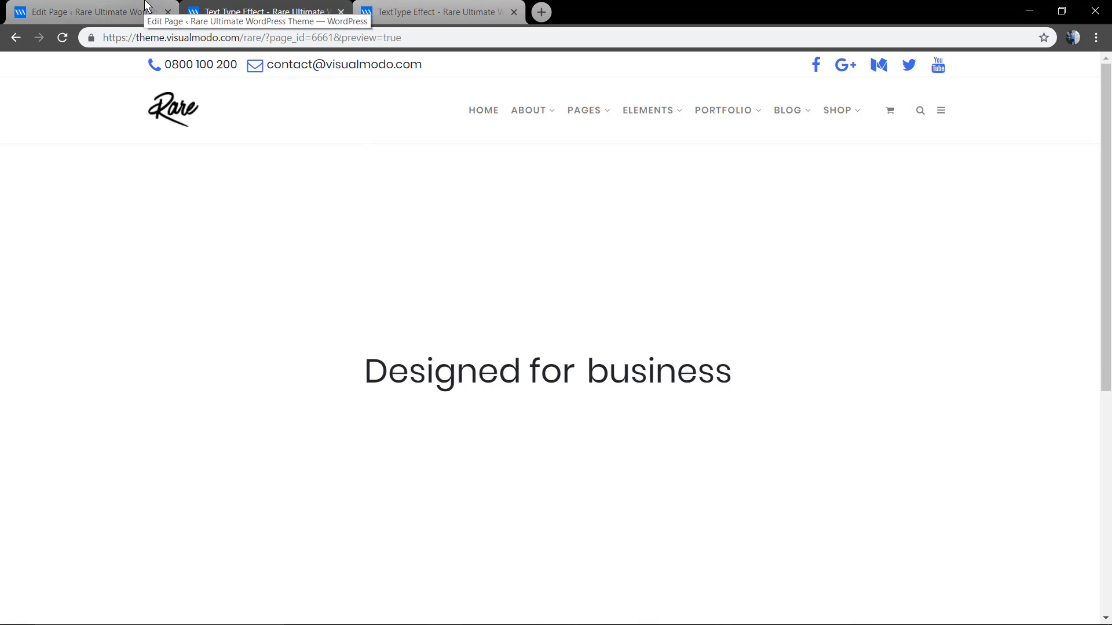
left_click(146, 6)
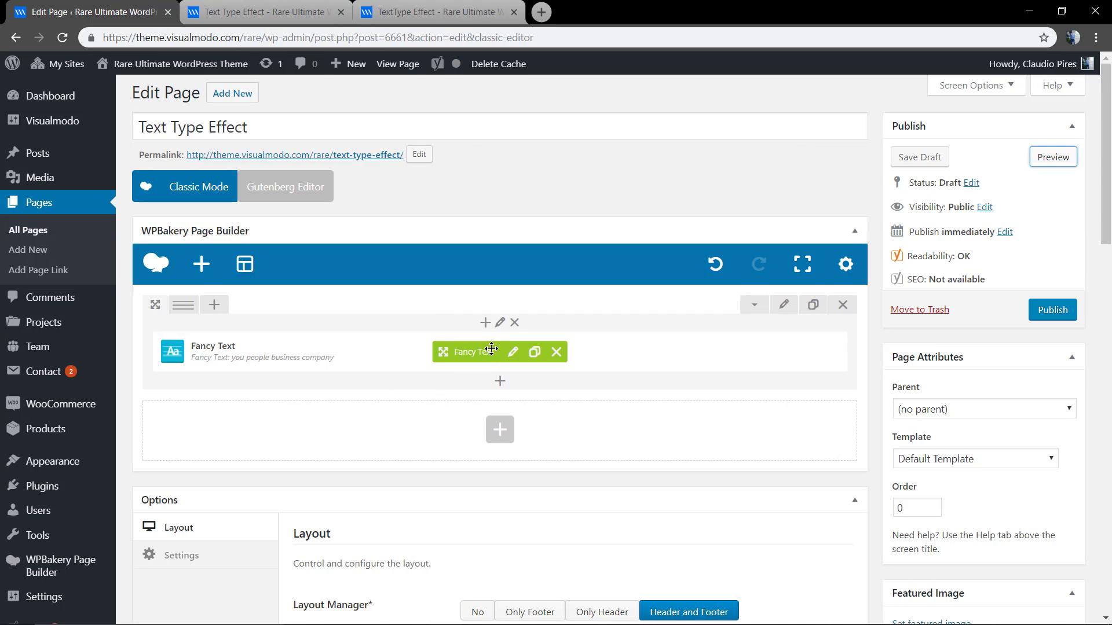
Step: In Fancy Text Typography, change font size from 46 to 52 and line height from 52 to 58
left_click(513, 353)
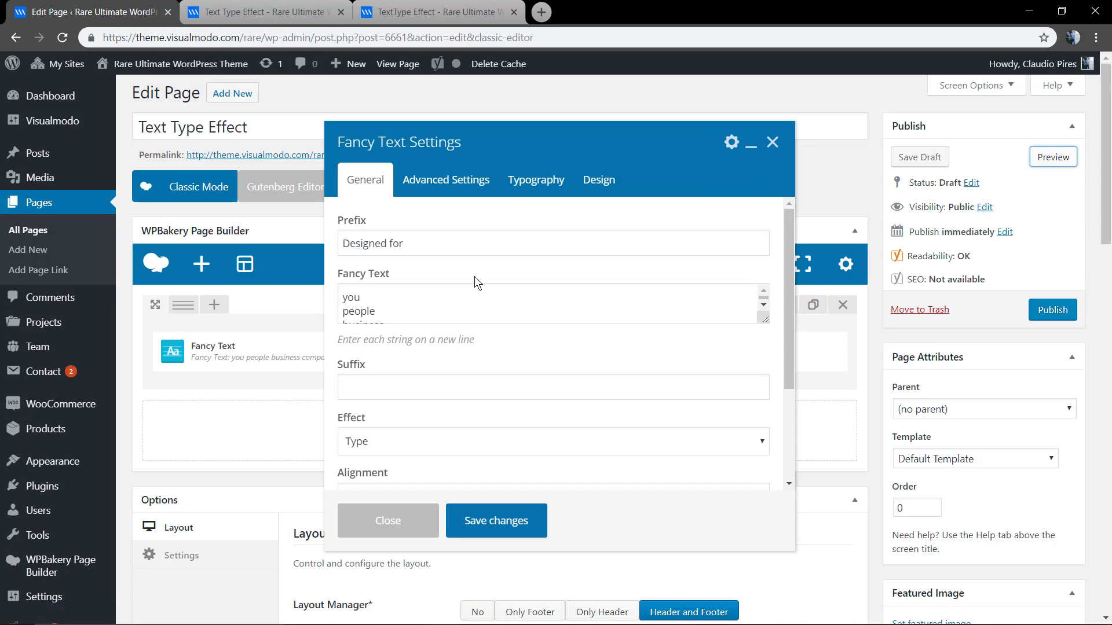
left_click(534, 181)
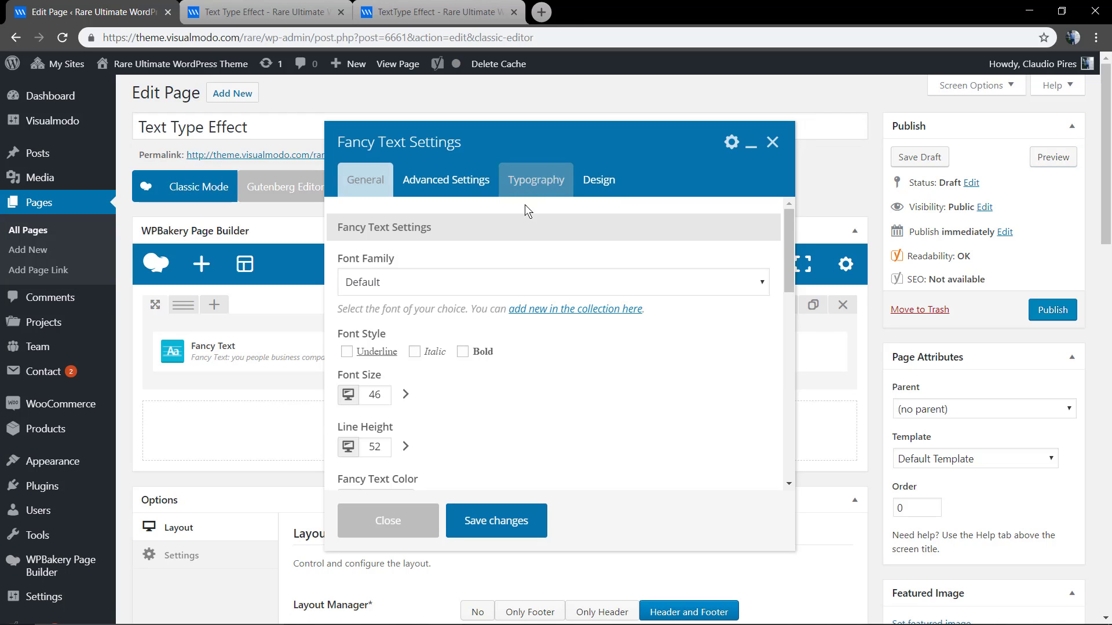
left_click_drag(378, 396, 357, 397)
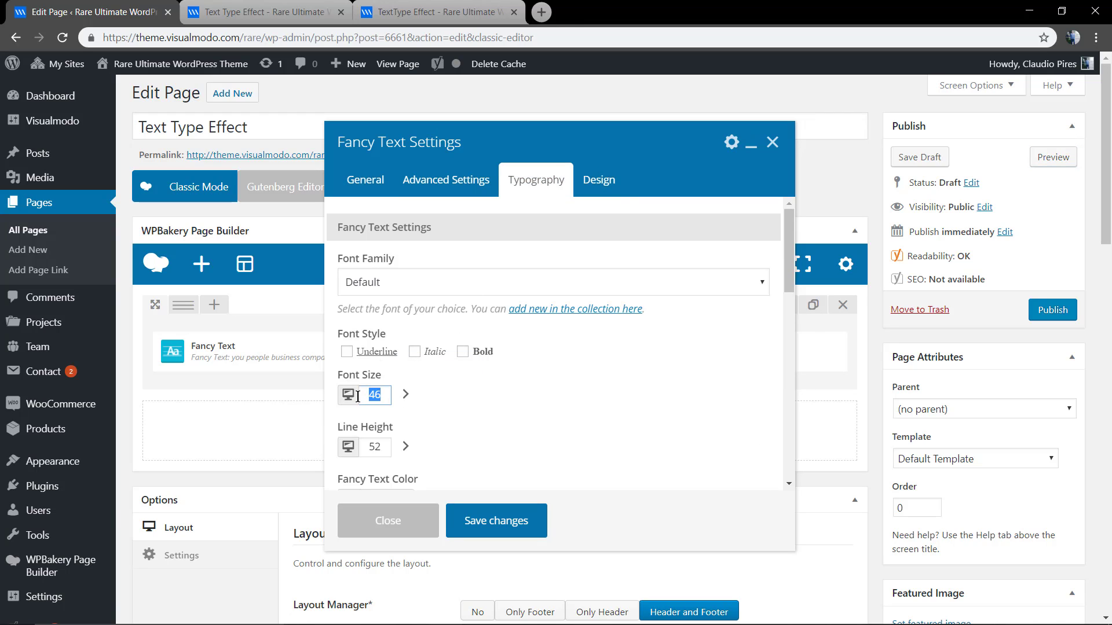
type("52")
left_click_drag(384, 448, 364, 449)
type("58")
left_click(507, 435)
scroll(489, 392, "down", 1)
scroll(492, 387, "up", 1)
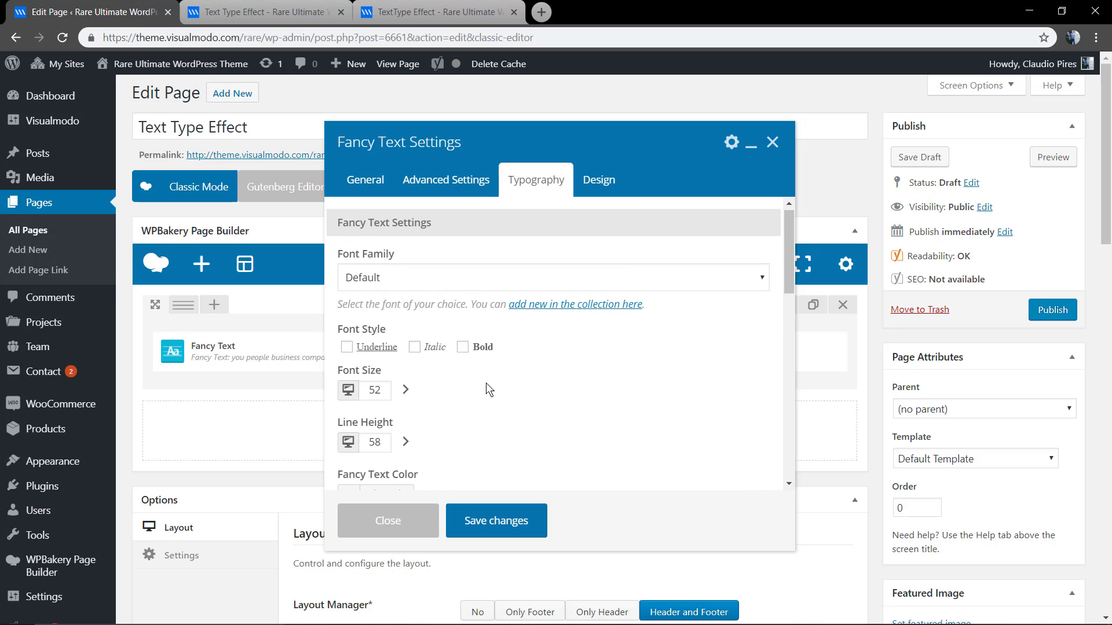
scroll(485, 383, "down", 1)
scroll(483, 385, "down", 3)
scroll(483, 384, "down", 2)
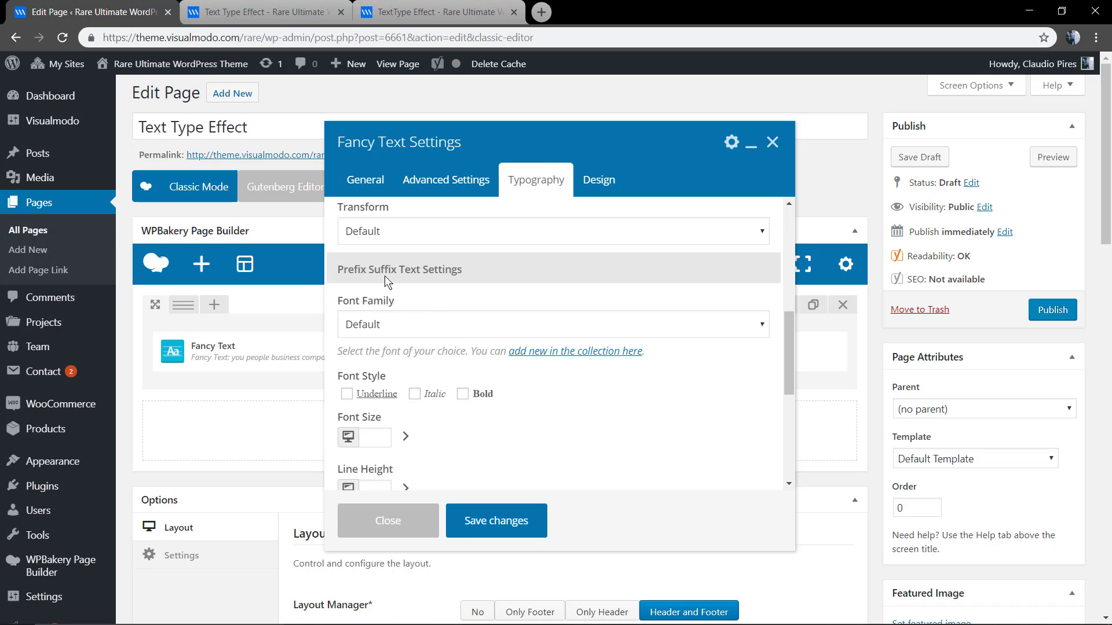
left_click(365, 180)
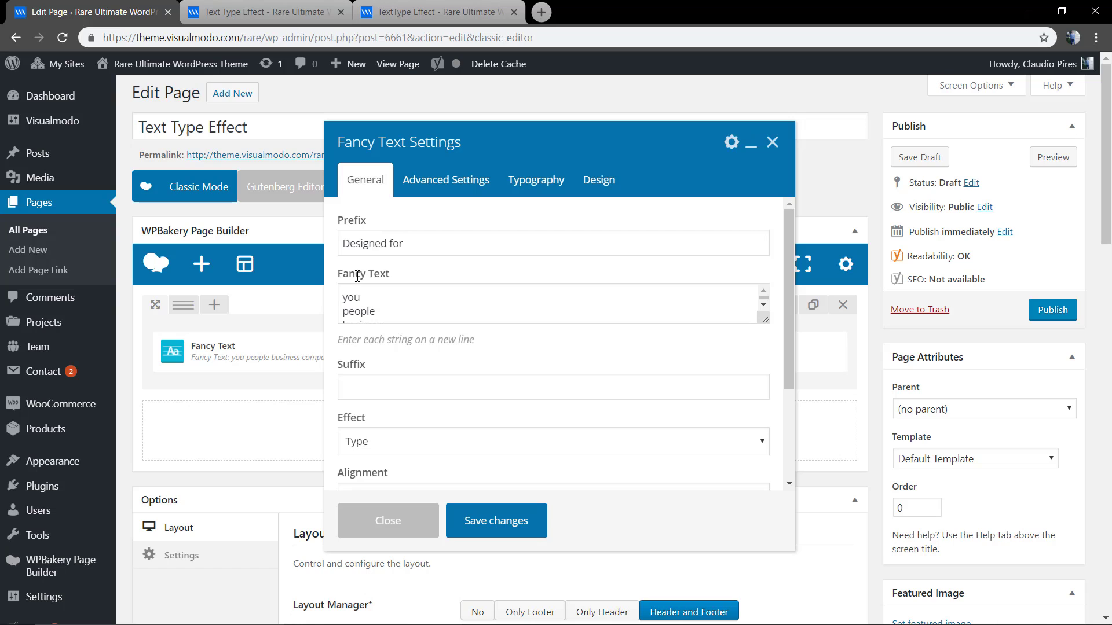
Step: Enter the suffix 'and culture', choose the Slide Up effect, and save the Fancy Text
left_click(394, 385)
left_click(388, 418)
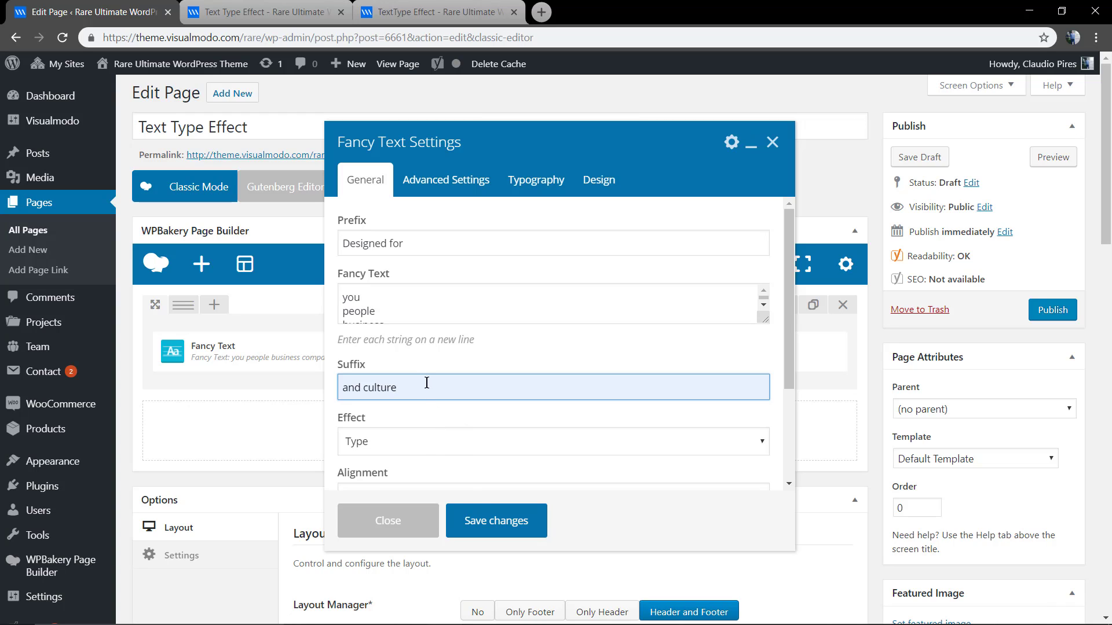
left_click(456, 430)
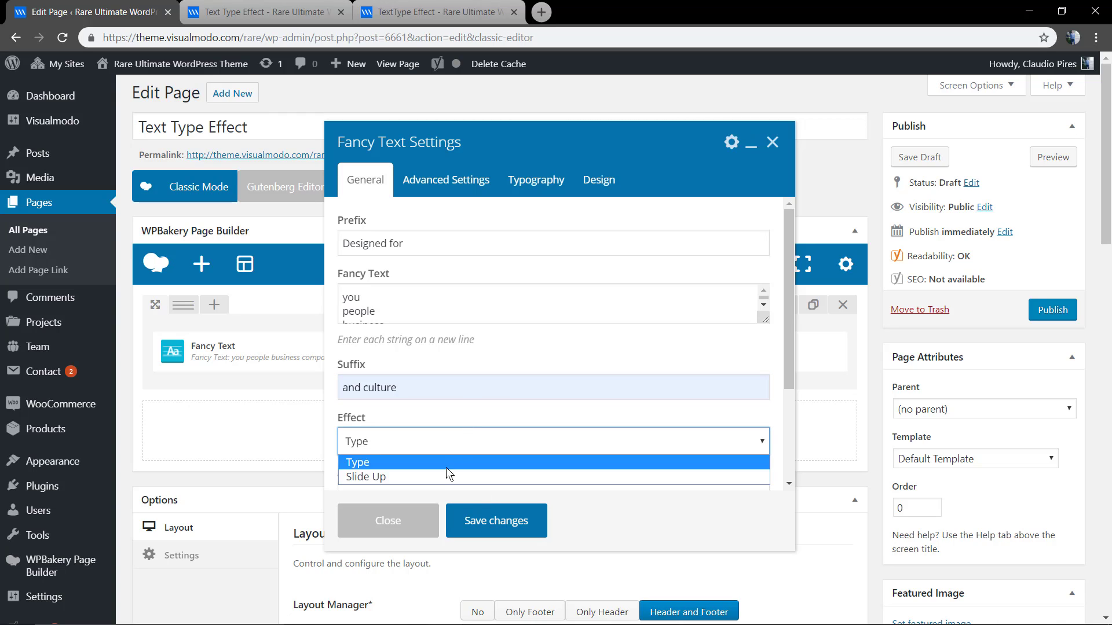
left_click(444, 480)
left_click(485, 521)
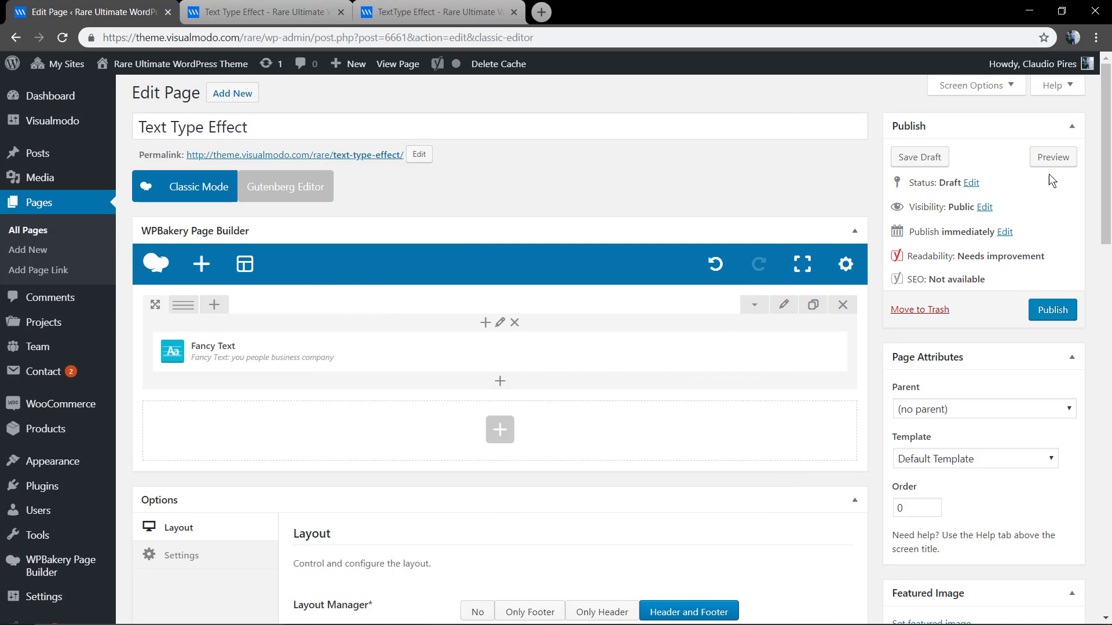
Step: Preview the Slide Up headline cycling people, business, company, you, then return to the editor
left_click(1052, 157)
left_click(319, 6)
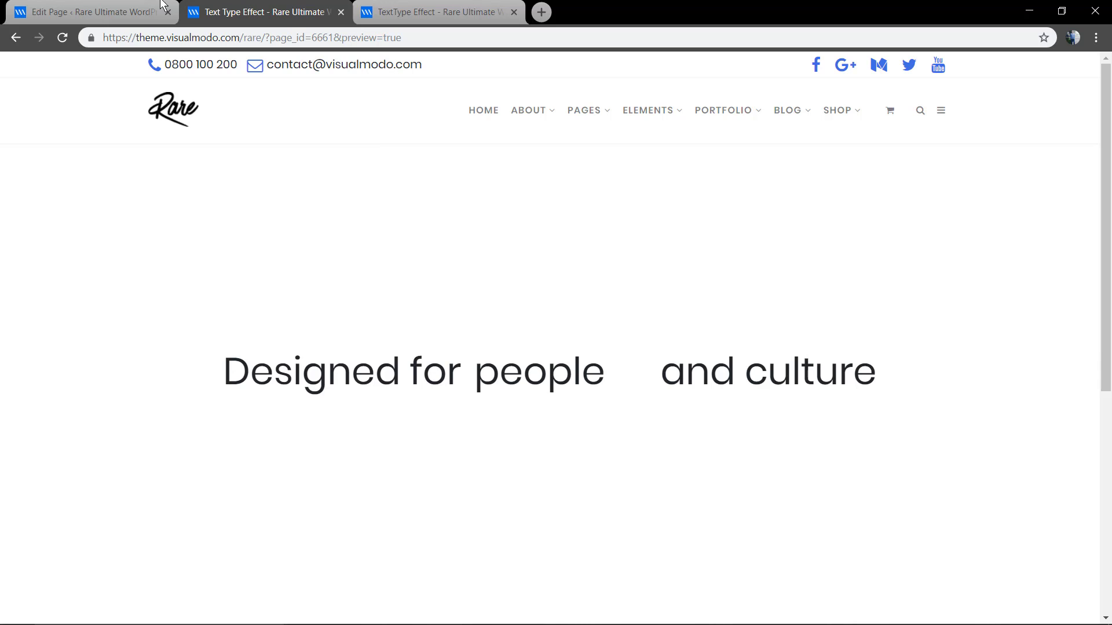
left_click(133, 7)
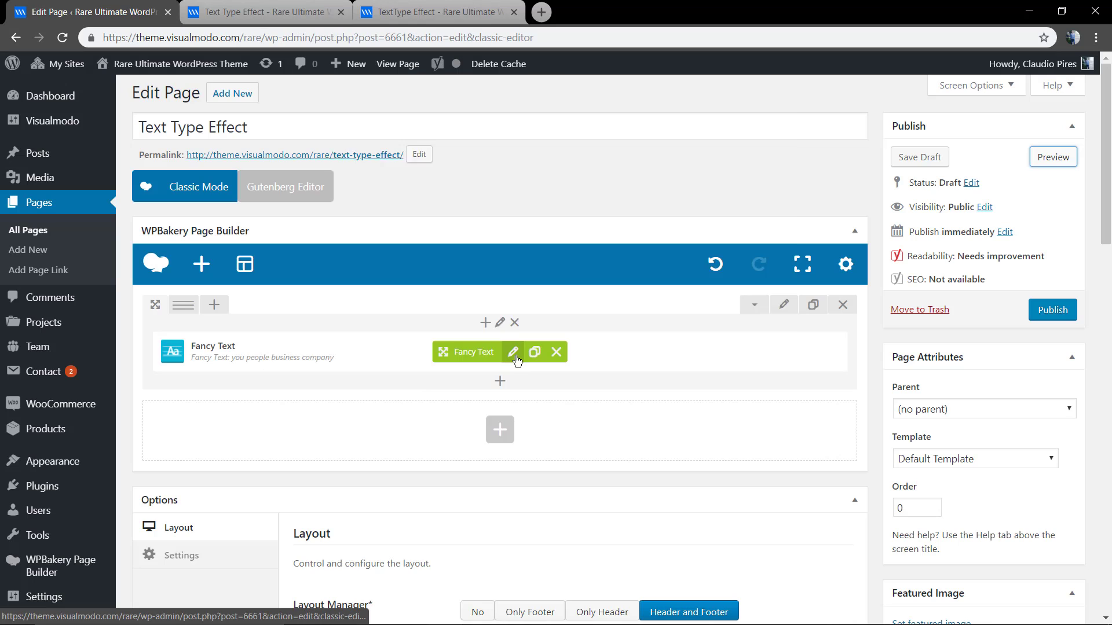
Step: Reopen the Fancy Text settings and switch the effect back to Type
left_click(518, 360)
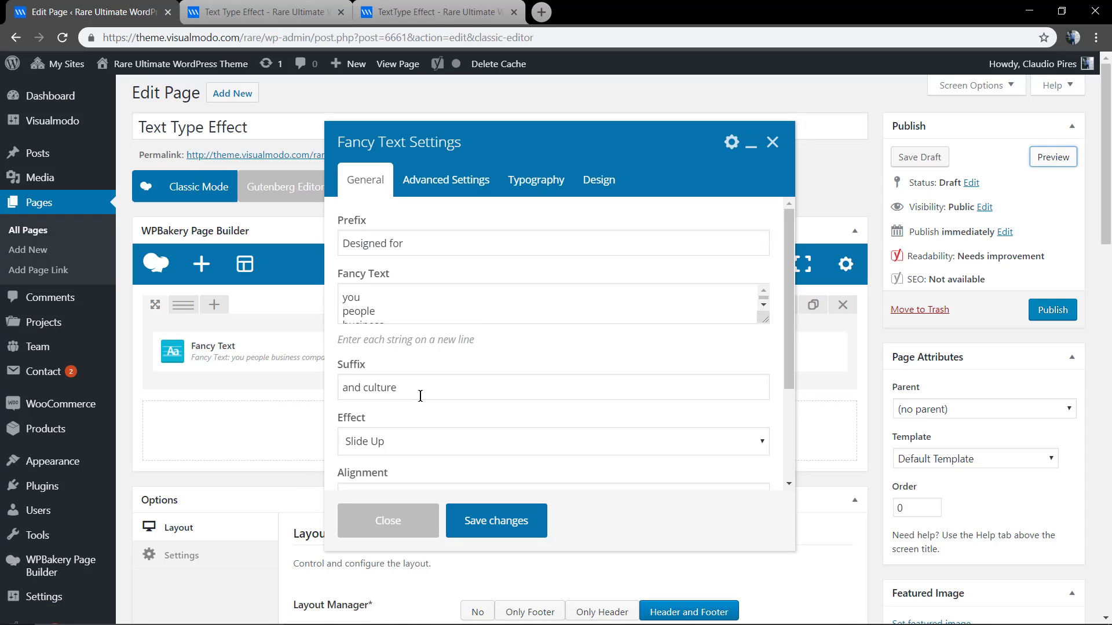
left_click(421, 441)
left_click(421, 461)
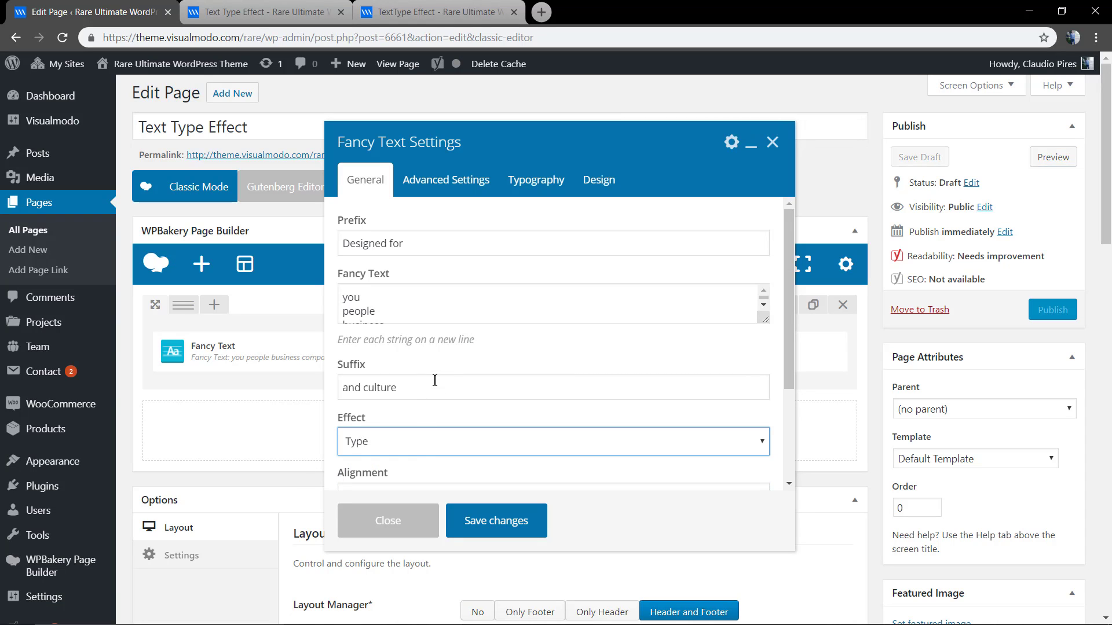
scroll(422, 370, "down", 3)
scroll(422, 370, "up", 3)
left_click(427, 244)
Step: In Typography, give the typed words a #3d3d3d background and white #ededed text colour
left_click(606, 192)
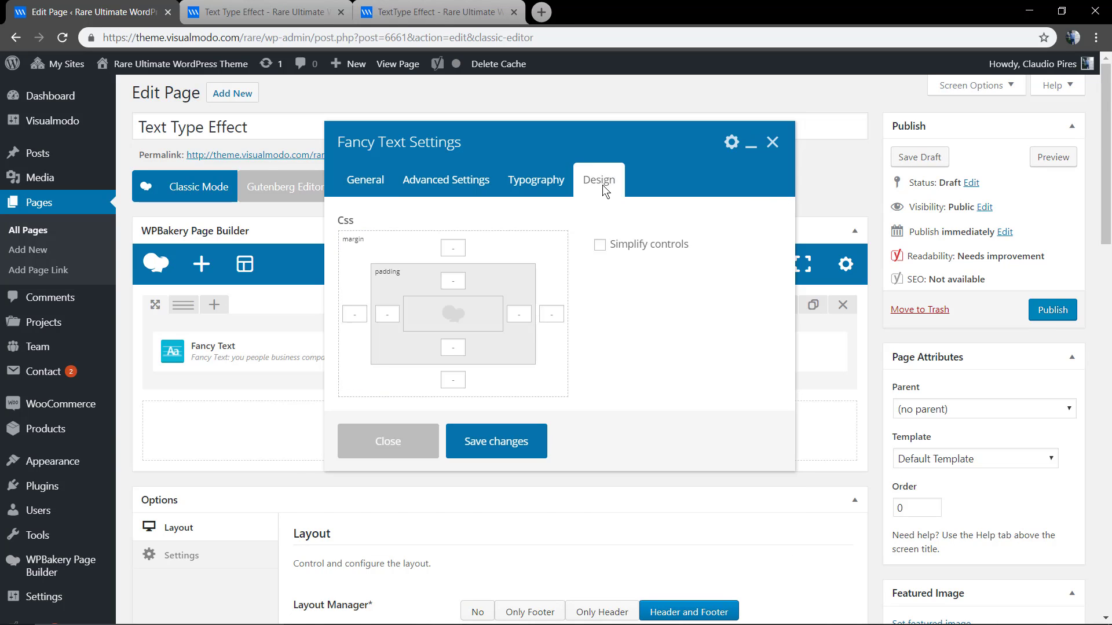
left_click(536, 181)
scroll(420, 349, "down", 2)
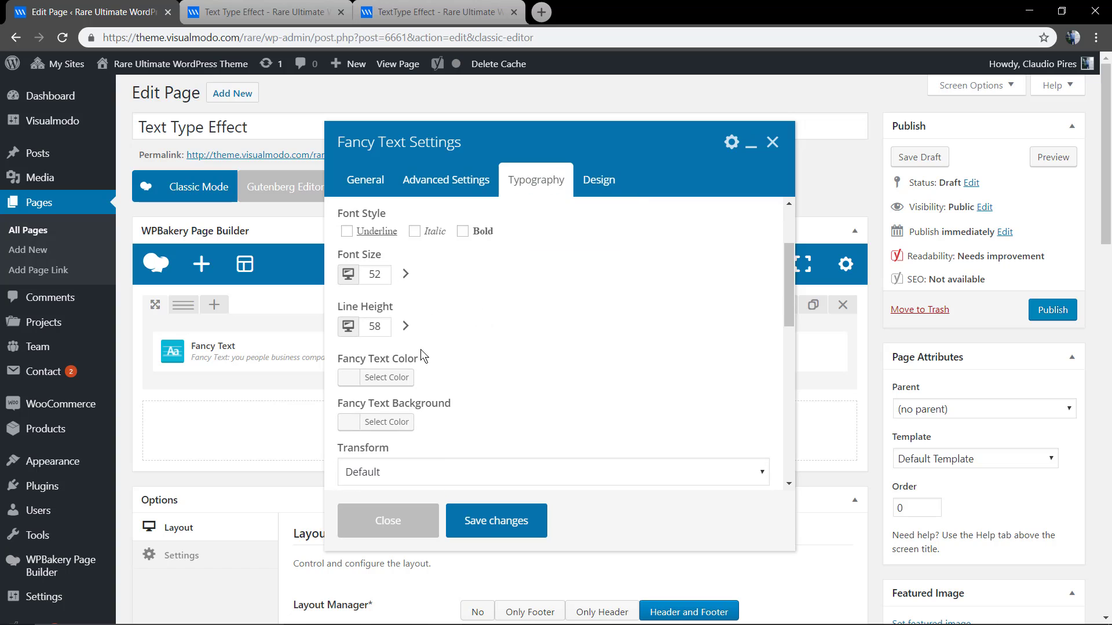
left_click(386, 422)
scroll(382, 417, "down", 2)
left_click(379, 408)
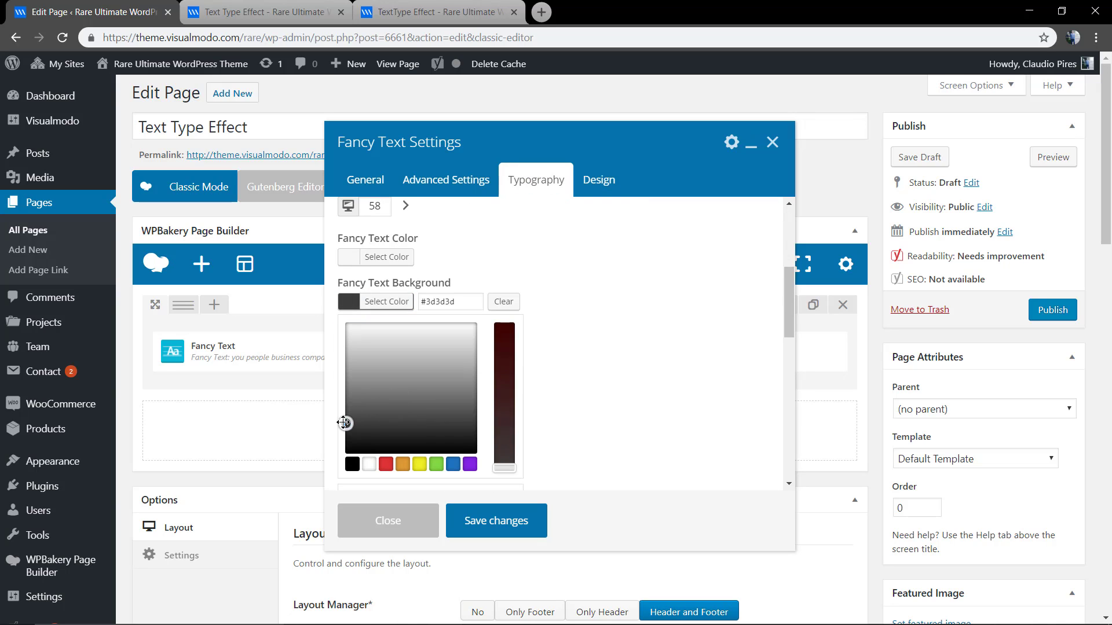
left_click(405, 260)
left_click_drag(403, 303, 331, 276)
left_click(331, 277)
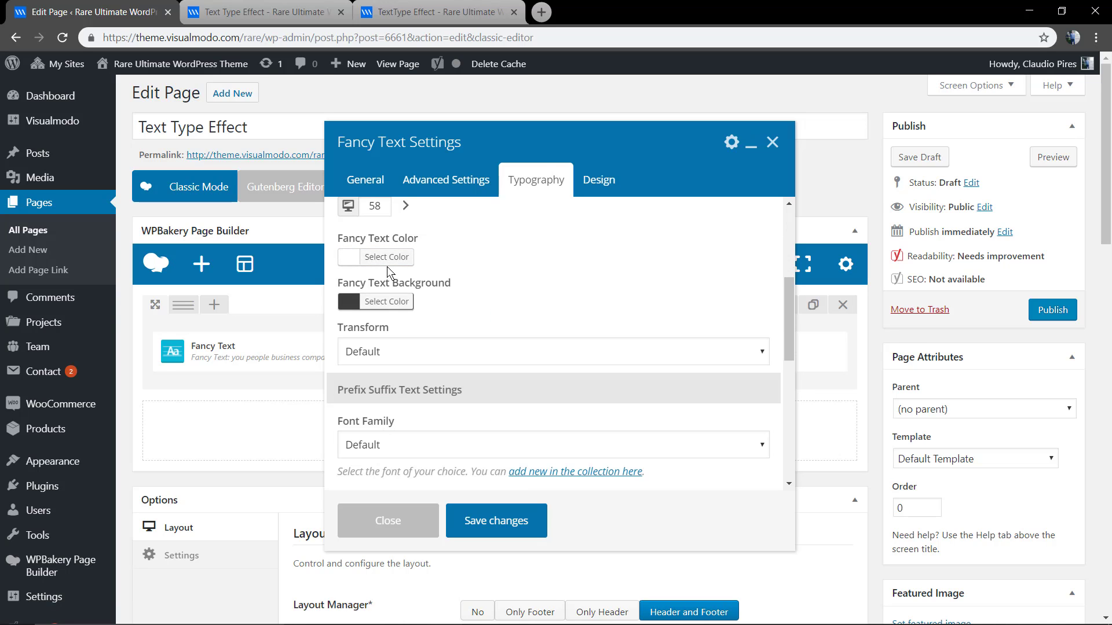
Step: Save the colour changes, preview the light-on-dark typed words, then return to the editor
left_click(496, 529)
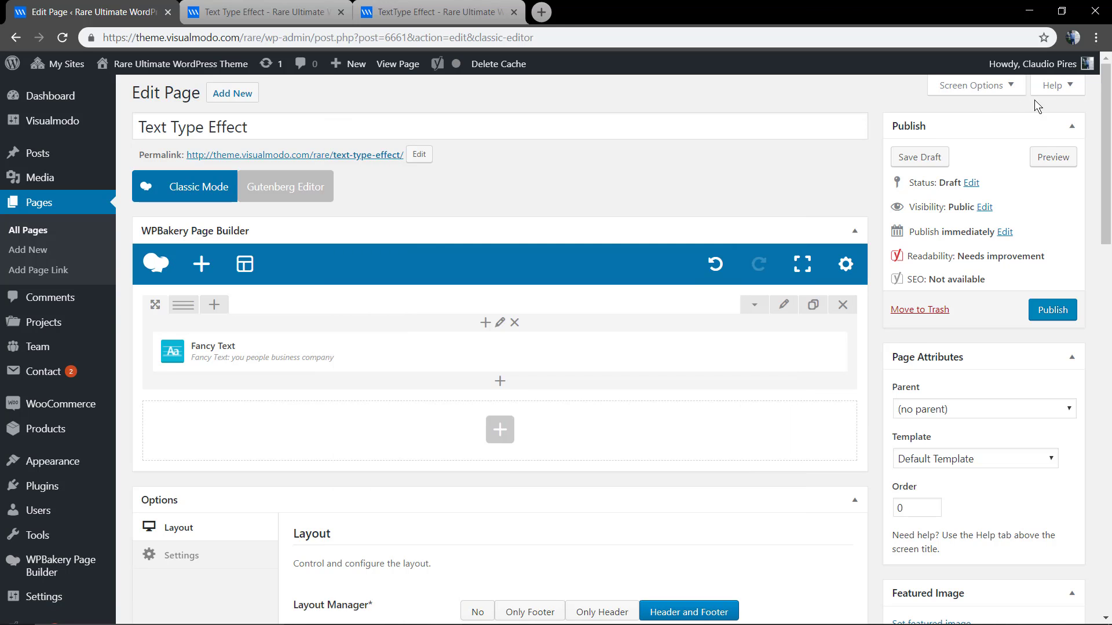
left_click(1052, 157)
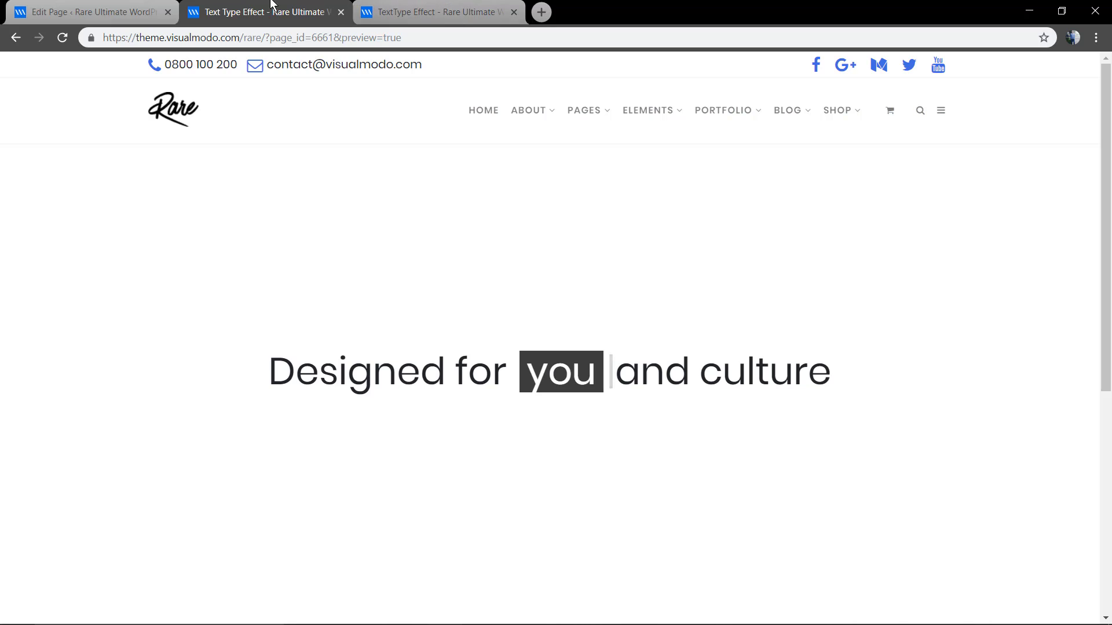
left_click(93, 7)
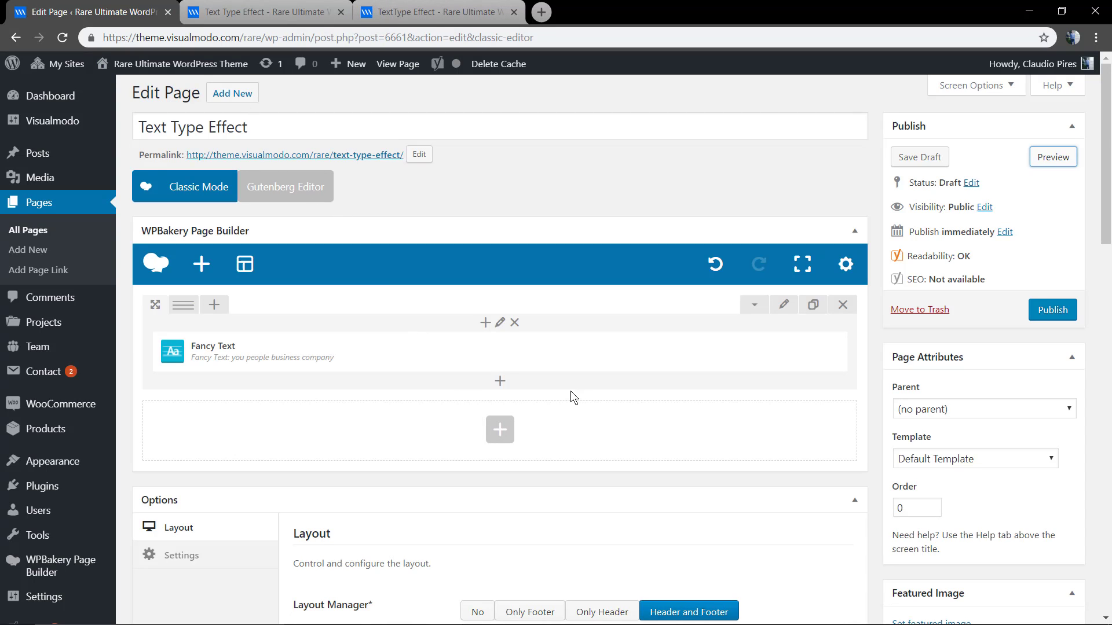
Step: Open the Fancy Text element's settings dialog through its edit icon
left_click(510, 354)
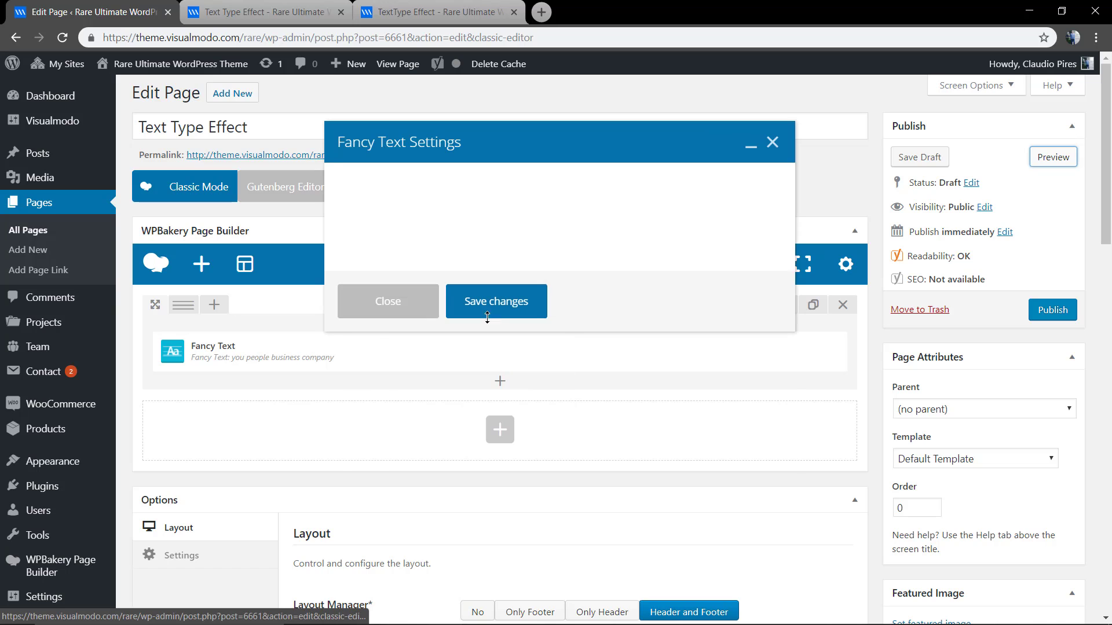